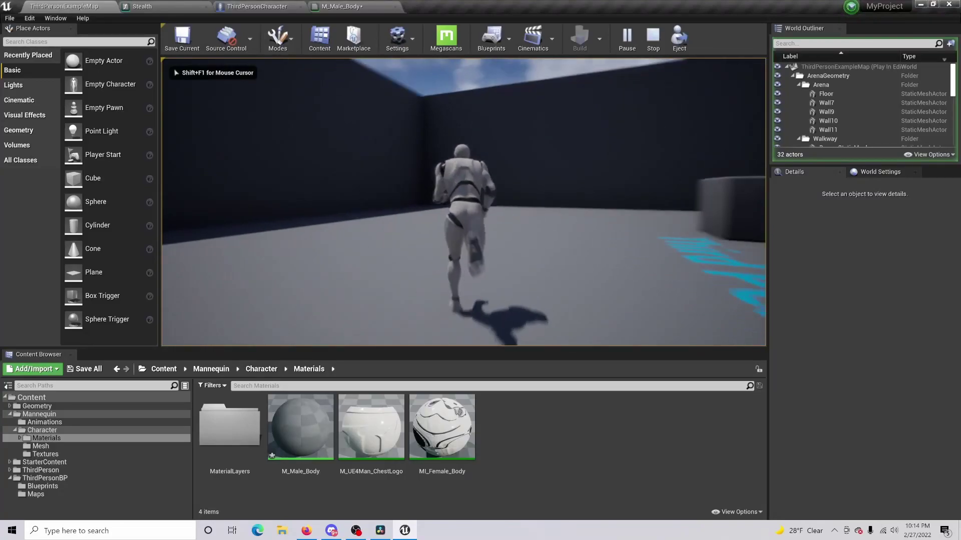
# Run the character around the arena in the play session to examine its appearance from several directions
pyautogui.press('s')
pyautogui.press('a')
pyautogui.press('w')
pyautogui.press('d')
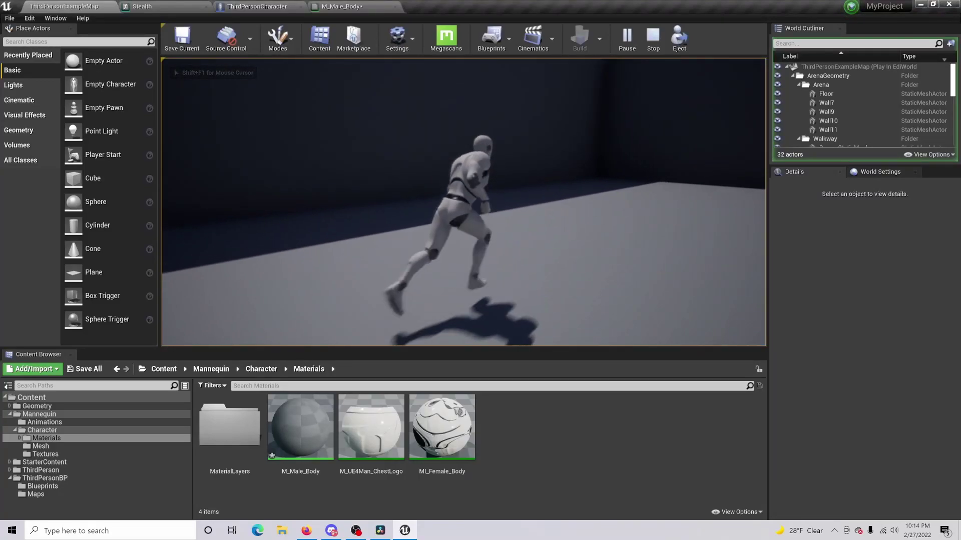
pyautogui.press('w')
pyautogui.press('d')
pyautogui.press('s')
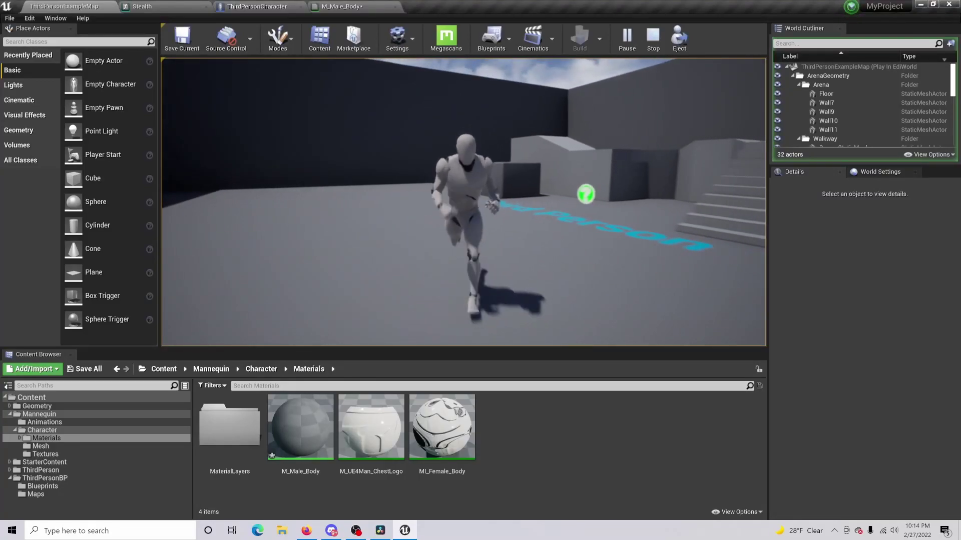
pyautogui.press('d')
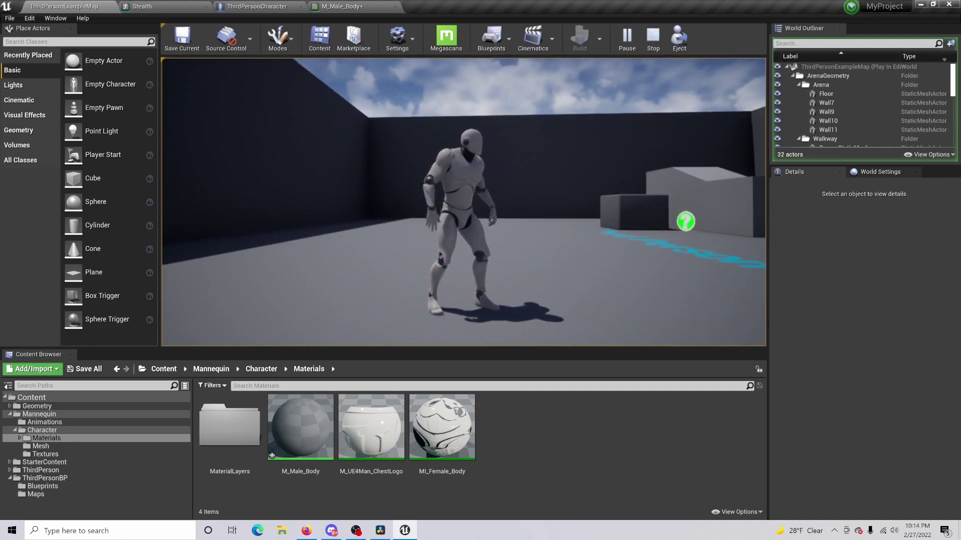
pyautogui.press('w')
pyautogui.press('d')
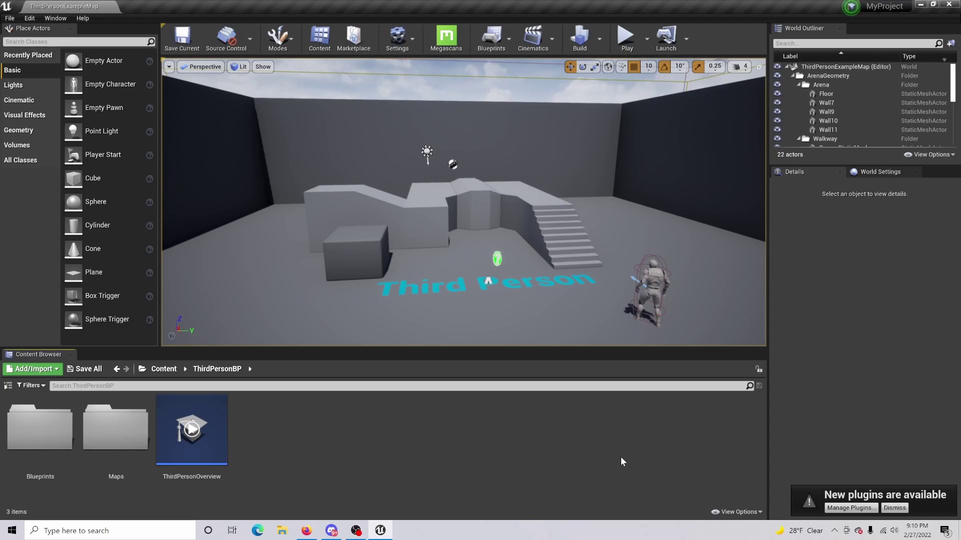
# Create a Material Function named Stealth in the ThirdPersonBP folder
pyautogui.rightClick(356, 440)
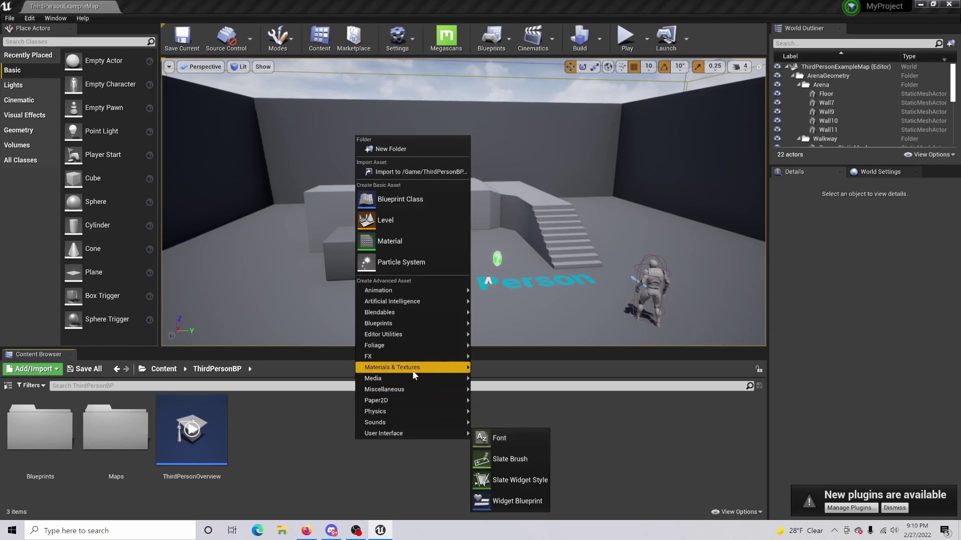
pyautogui.moveTo(415, 371)
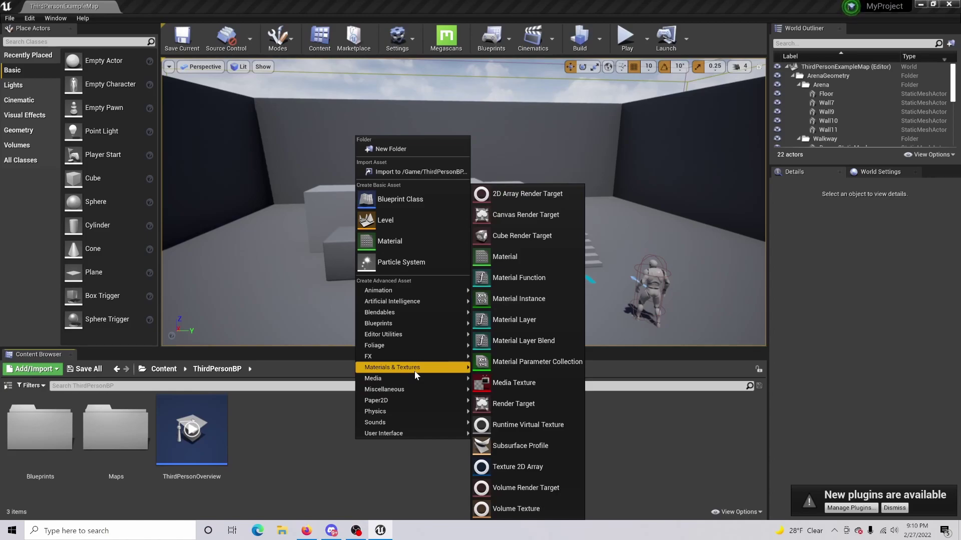
pyautogui.click(537, 285)
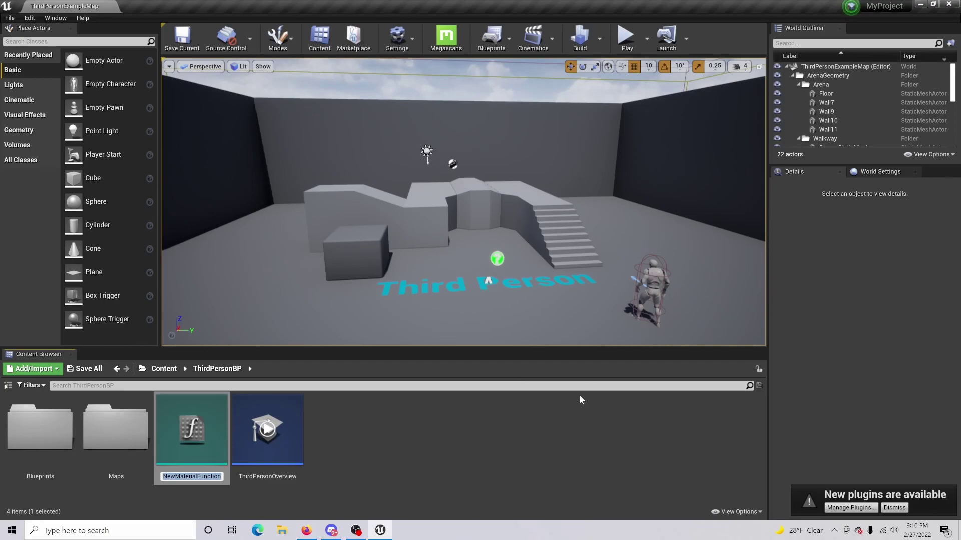
pyautogui.write('Ste')
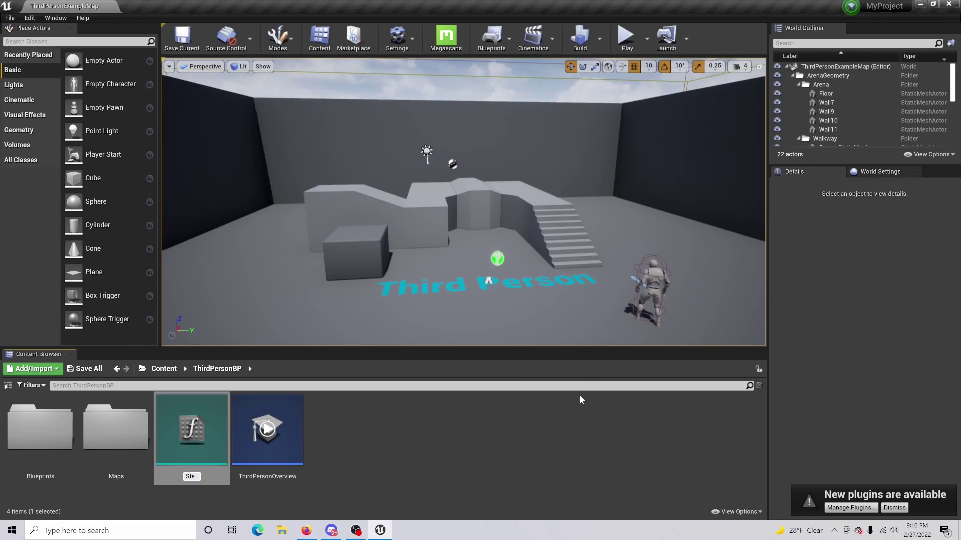
pyautogui.write('alth')
pyautogui.press('Return')
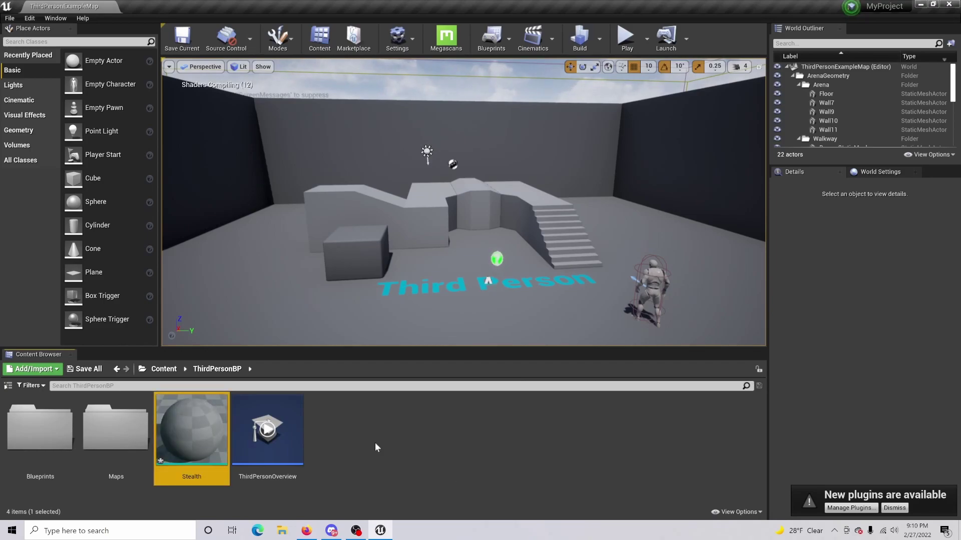
# Open the Stealth function and add a MakeMaterialAttributes node well before the Output Result node
pyautogui.doubleClick(192, 431)
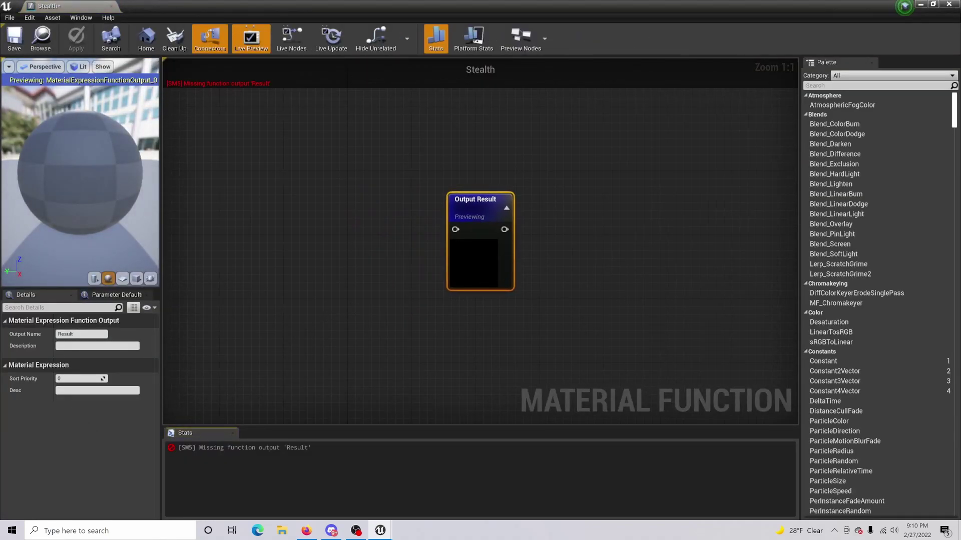
pyautogui.moveTo(322, 292); pyautogui.dragTo(435, 297, button='right')
pyautogui.rightClick(329, 274)
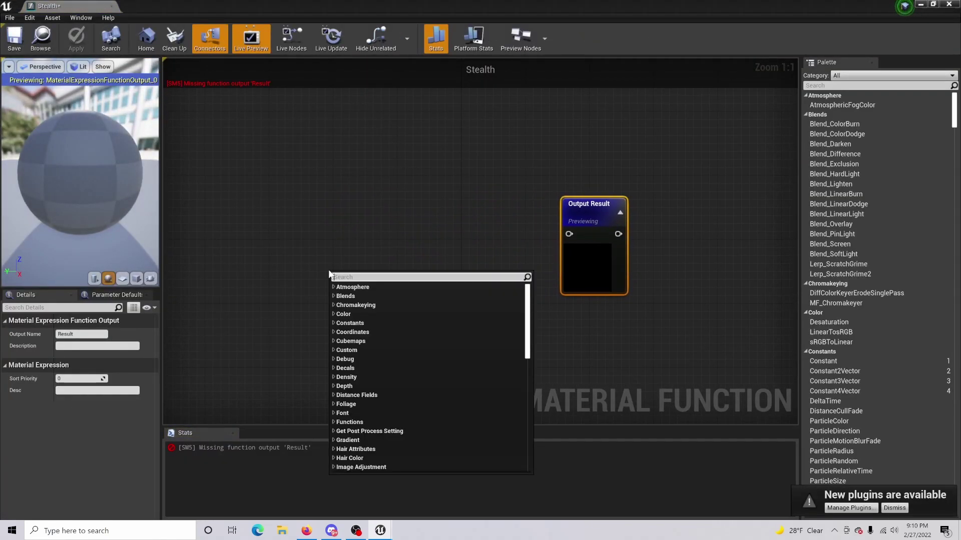
pyautogui.write('make ma')
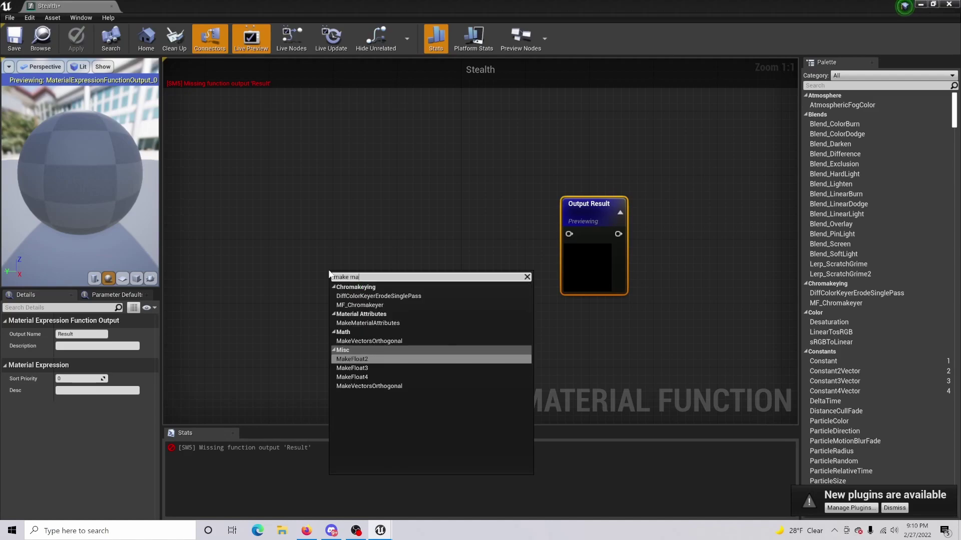
pyautogui.write('terial at')
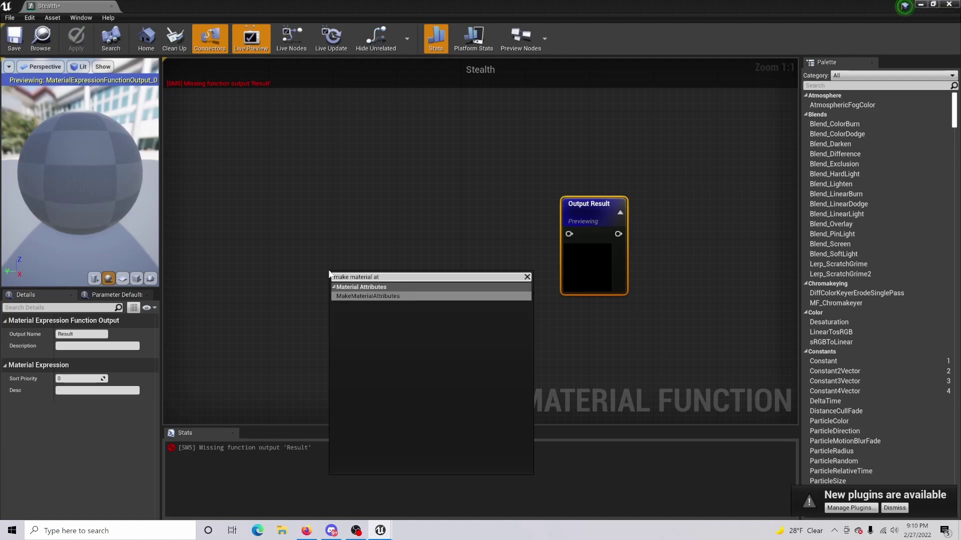
pyautogui.click(386, 295)
pyautogui.moveTo(373, 251); pyautogui.dragTo(529, 251, button='right')
pyautogui.moveTo(529, 251); pyautogui.dragTo(252, 182)
# Add a FunctionInput node with its Preview fed by the MakeMaterialAttributes output, and place it beside that node
pyautogui.moveTo(293, 194); pyautogui.dragTo(377, 216)
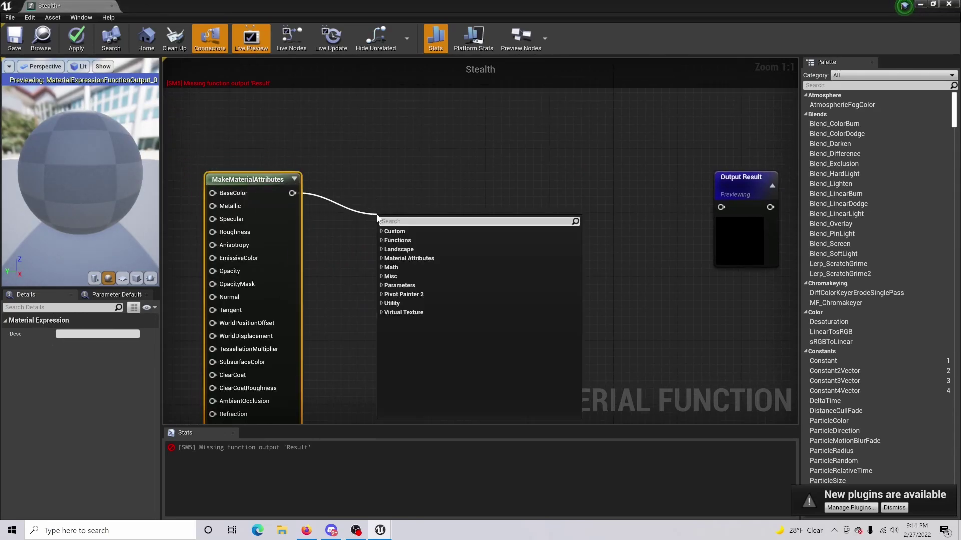
pyautogui.write('inout')
pyautogui.press('BackSpace')
pyautogui.write('pu')
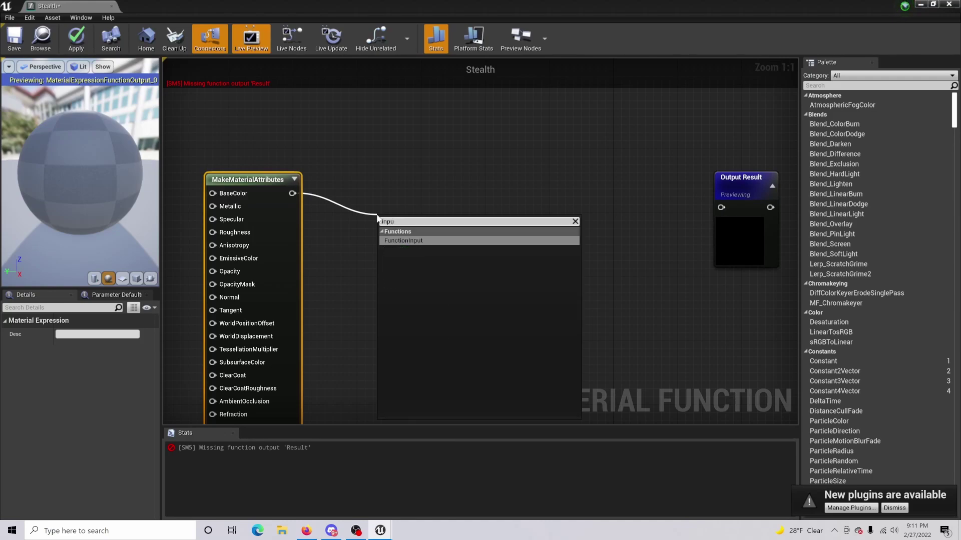
pyautogui.click(422, 240)
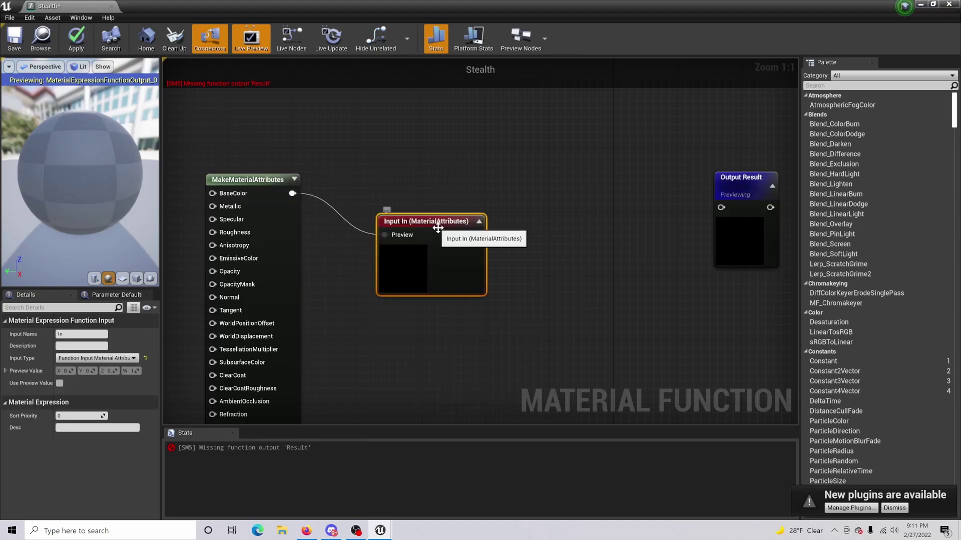
pyautogui.moveTo(436, 224); pyautogui.dragTo(433, 198)
# Add a GetMaterialAttributes node fed by the function input and connect its MaterialAttributes output to Output Result
pyautogui.moveTo(484, 184); pyautogui.dragTo(305, 205, button='right')
pyautogui.moveTo(305, 206); pyautogui.dragTo(366, 204)
pyautogui.write('get material')
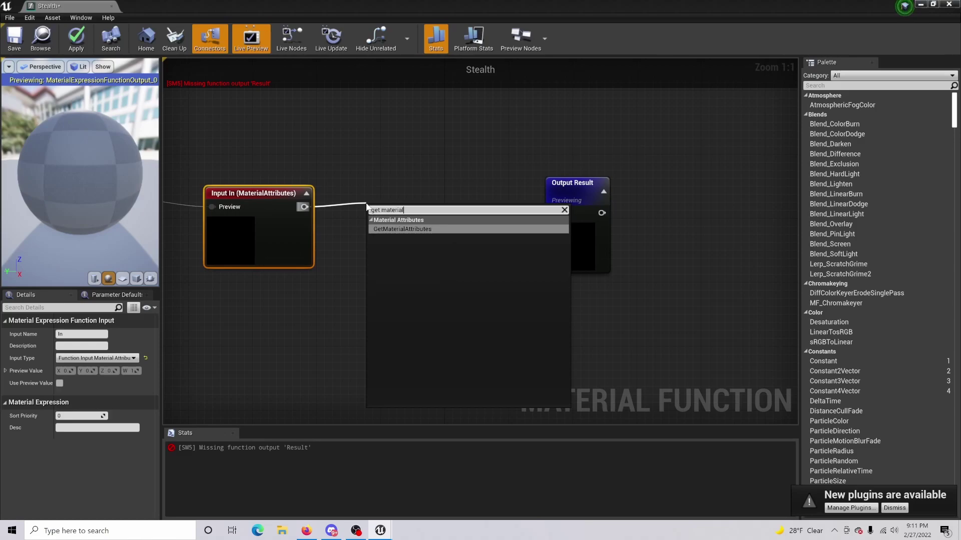
pyautogui.click(415, 229)
pyautogui.moveTo(451, 243); pyautogui.dragTo(385, 257, button='right')
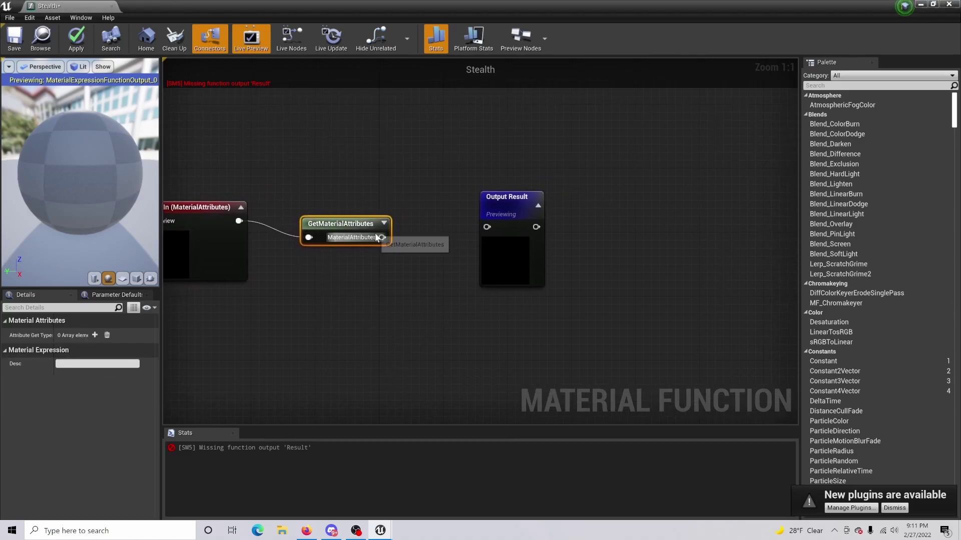
pyautogui.moveTo(382, 238); pyautogui.dragTo(489, 228)
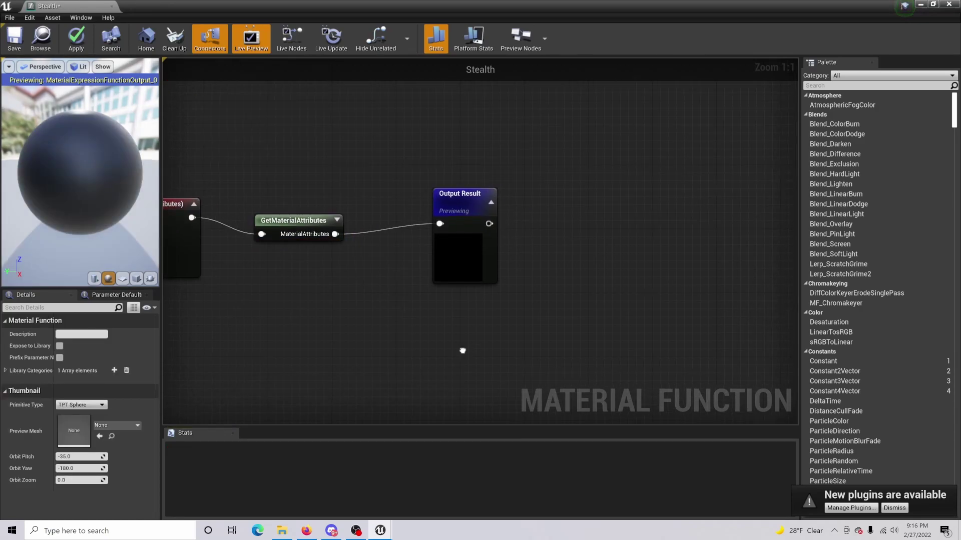
# Duplicate the GetMaterialAttributes node and wire the copy between the original and Output Result
pyautogui.moveTo(330, 365); pyautogui.dragTo(427, 369, button='right')
pyautogui.scroll(-3, 451, 353)
pyautogui.scroll(2, 471, 345)
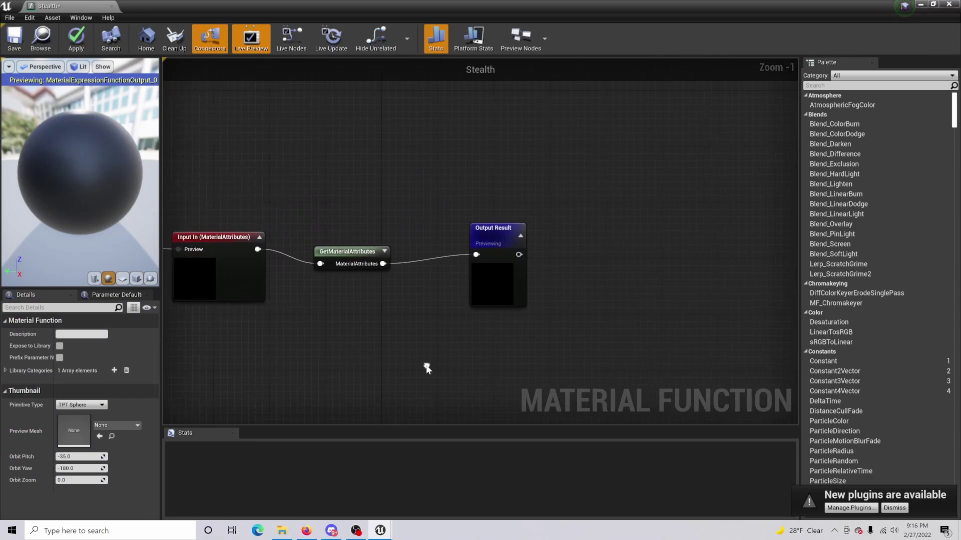
pyautogui.click(364, 252)
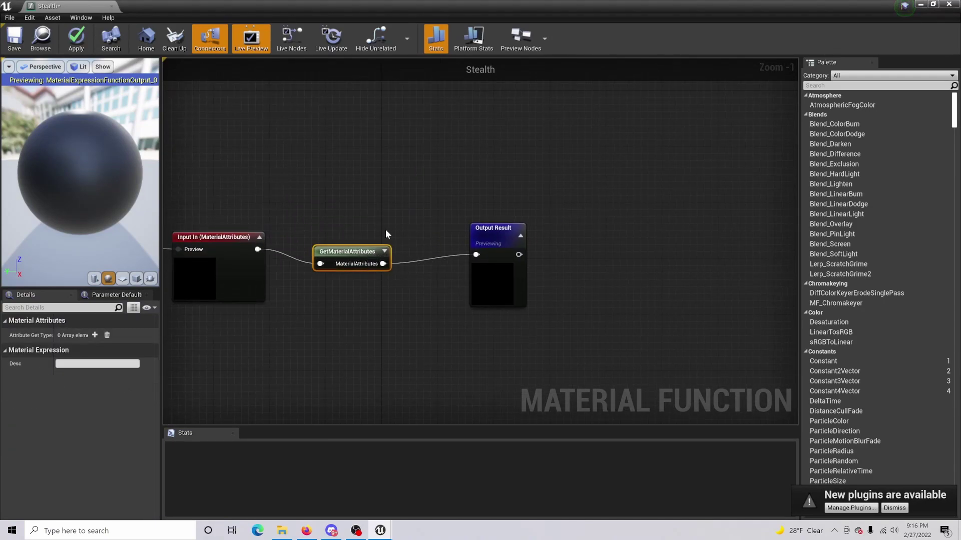
pyautogui.hotkey('ctrl', 'w')
pyautogui.moveTo(500, 243); pyautogui.dragTo(560, 244)
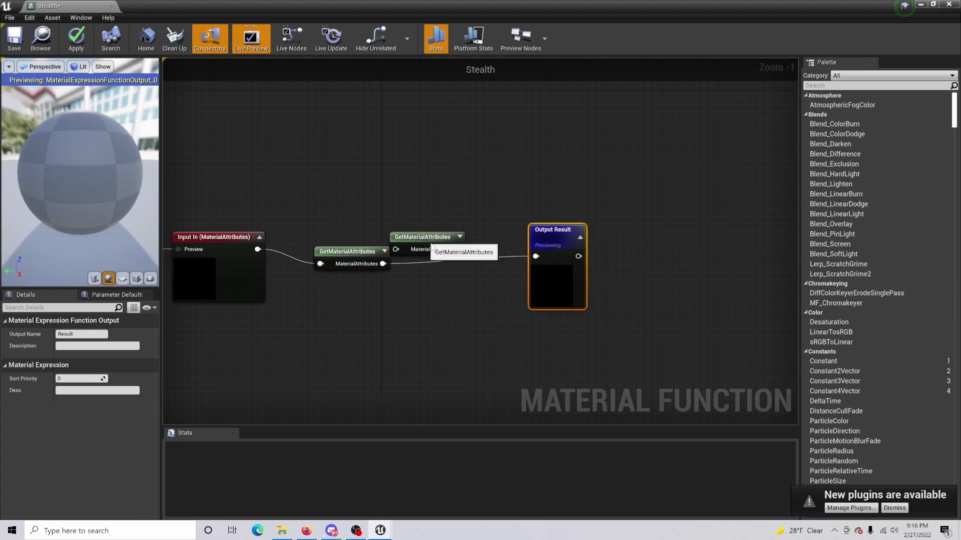
pyautogui.moveTo(431, 246); pyautogui.dragTo(445, 252)
pyautogui.moveTo(383, 264); pyautogui.dragTo(410, 257)
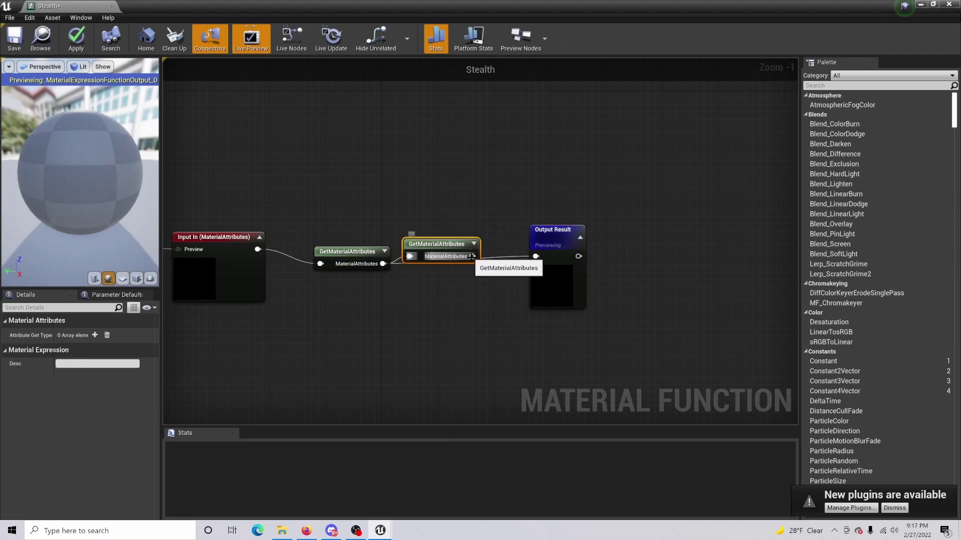
pyautogui.moveTo(409, 279); pyautogui.dragTo(364, 259, button='right')
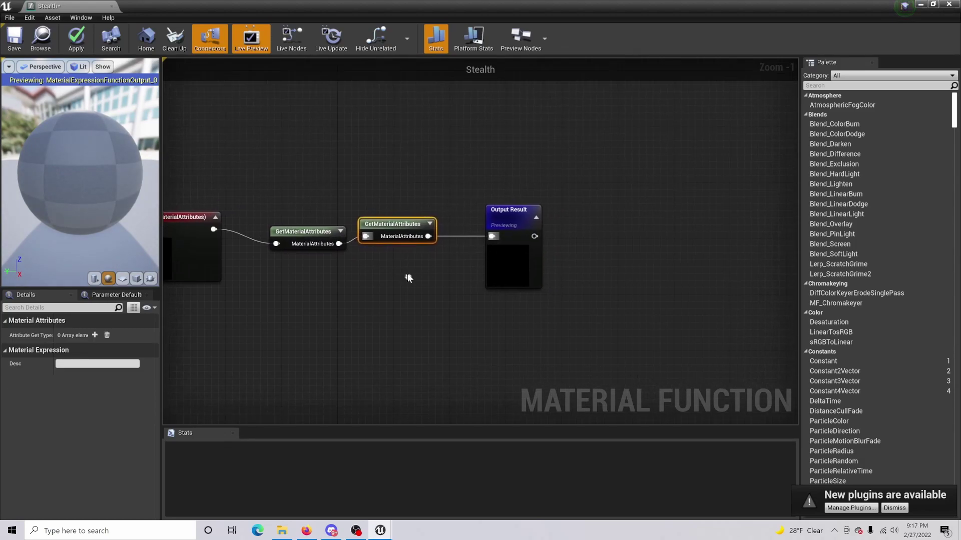
pyautogui.moveTo(386, 233); pyautogui.dragTo(400, 239)
# Add one attribute output to the first GetMaterialAttributes node and set it to Normal
pyautogui.click(304, 243)
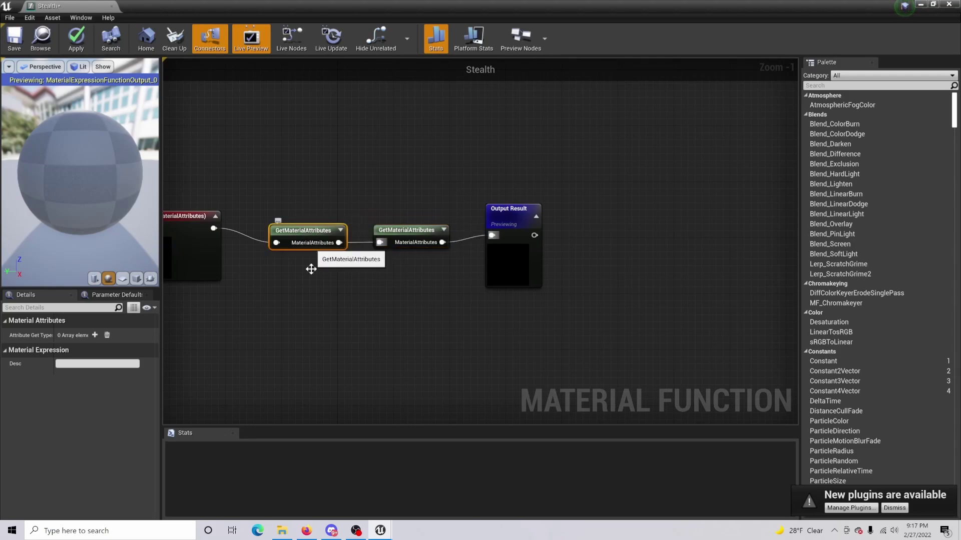
pyautogui.moveTo(53, 329); pyautogui.dragTo(69, 329)
pyautogui.click(110, 335)
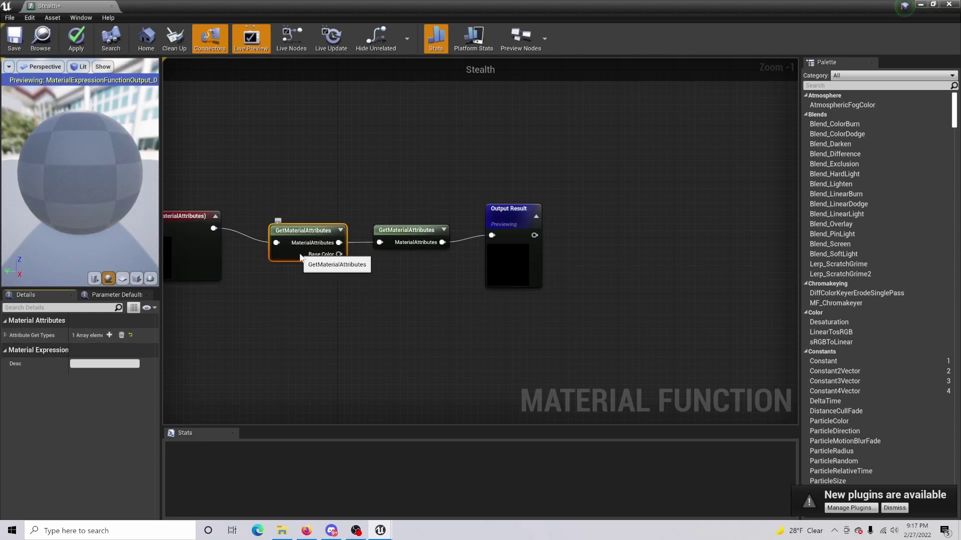
pyautogui.click(5, 335)
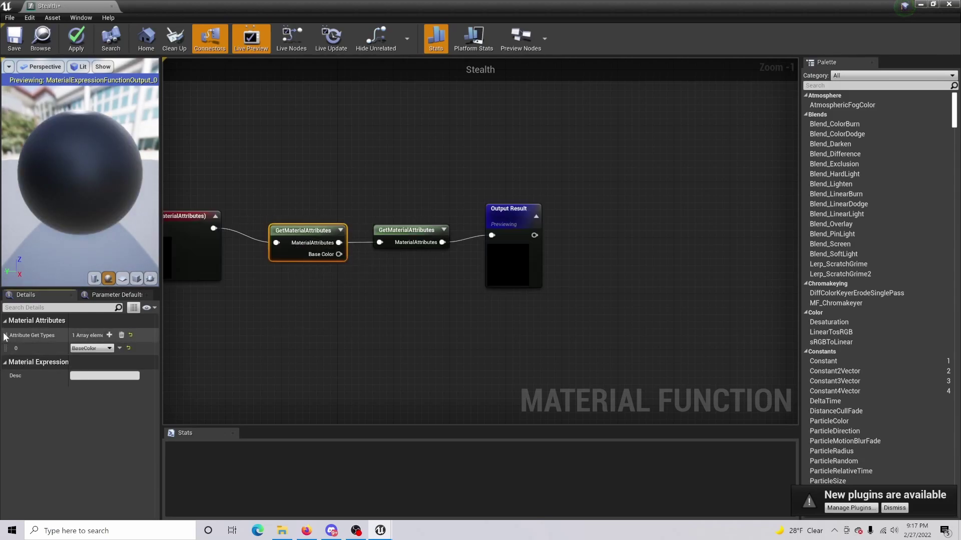
pyautogui.click(92, 348)
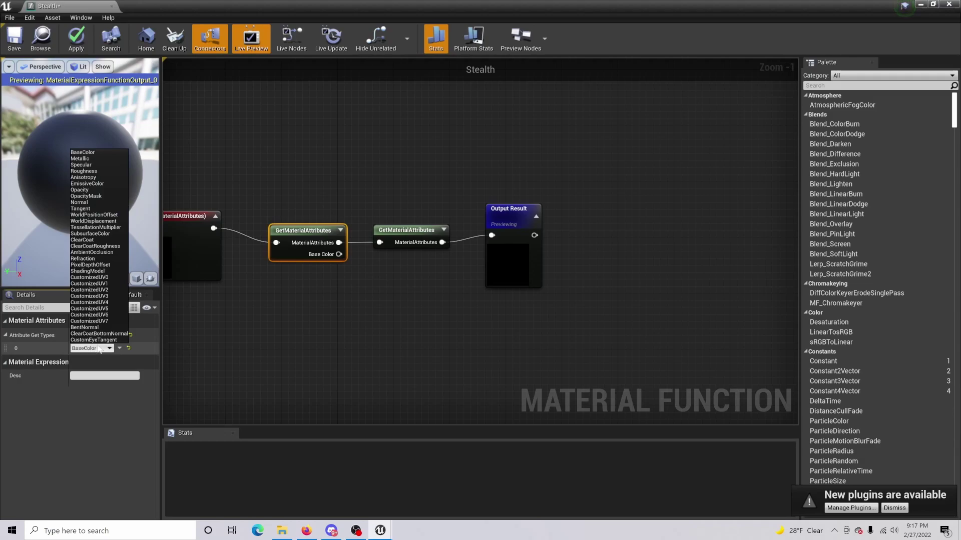
pyautogui.click(98, 202)
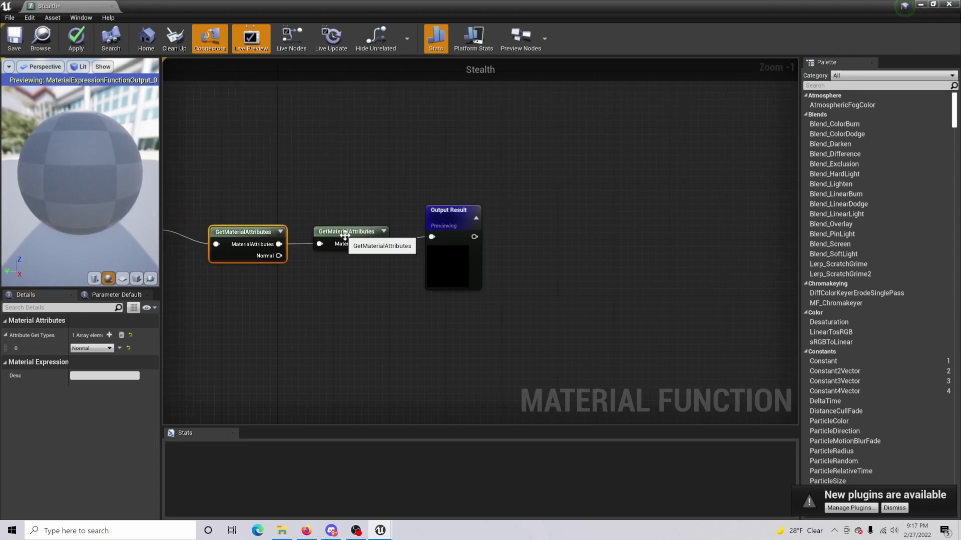
# Add two attribute outputs to the second GetMaterialAttributes node and set them to Normal and OpacityMask
pyautogui.click(345, 236)
pyautogui.click(110, 335)
pyautogui.click(109, 335)
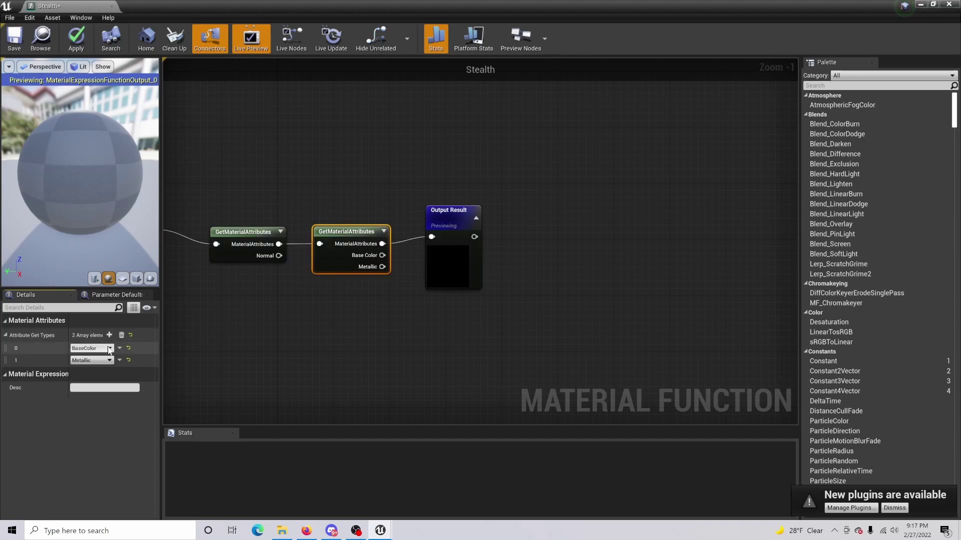
pyautogui.click(109, 349)
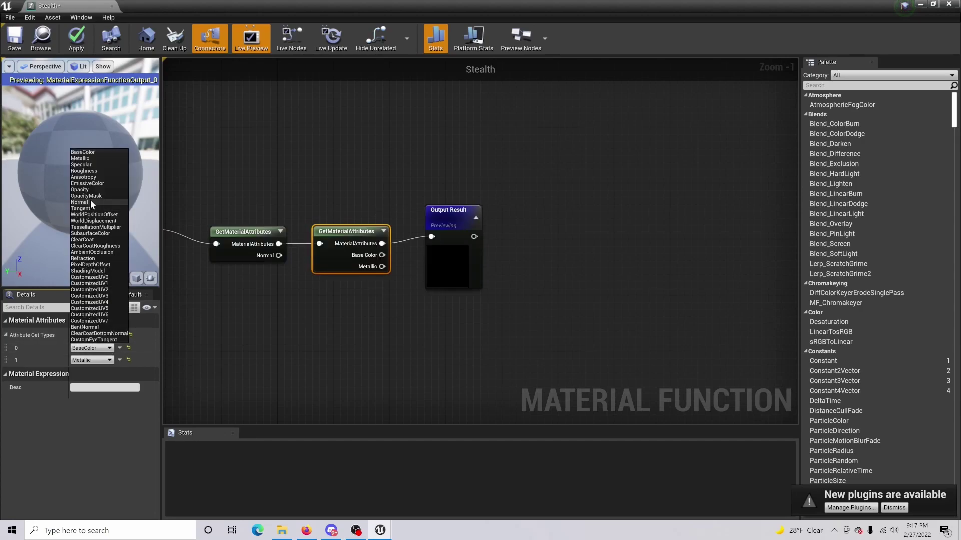
pyautogui.click(90, 201)
pyautogui.click(102, 361)
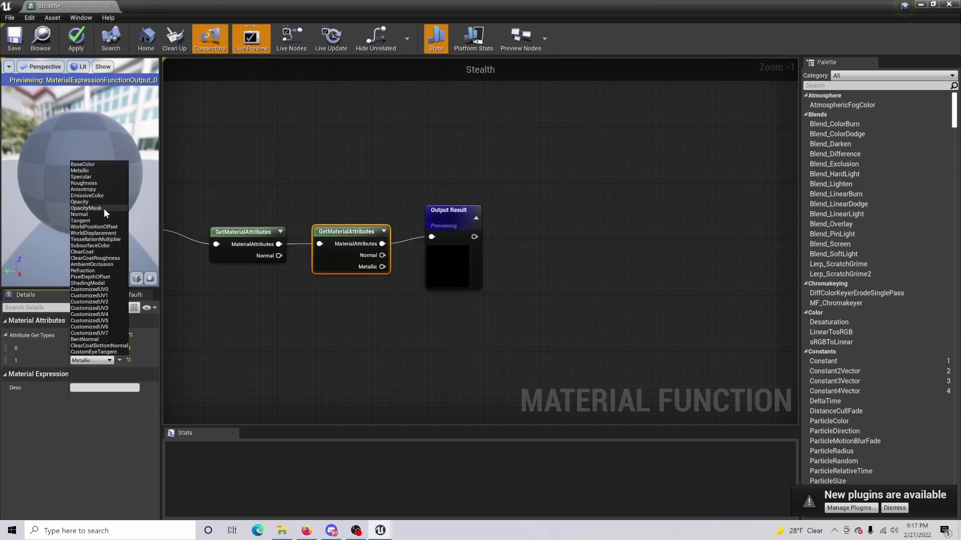
pyautogui.click(90, 208)
# Apply the Stealth function's changes, dock its editor in the main window and return to the ThirdPersonExampleMap level
pyautogui.moveTo(428, 331); pyautogui.dragTo(375, 323, button='right')
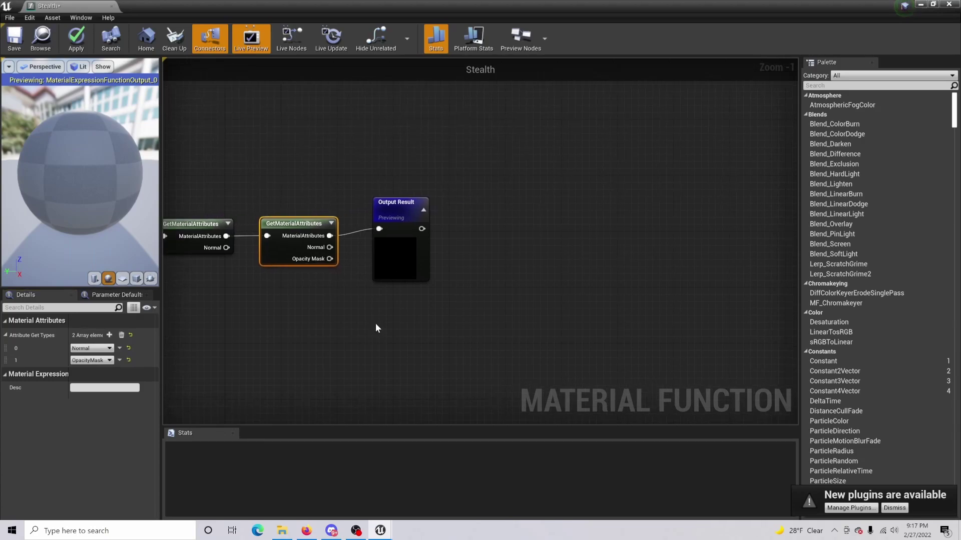
pyautogui.click(76, 36)
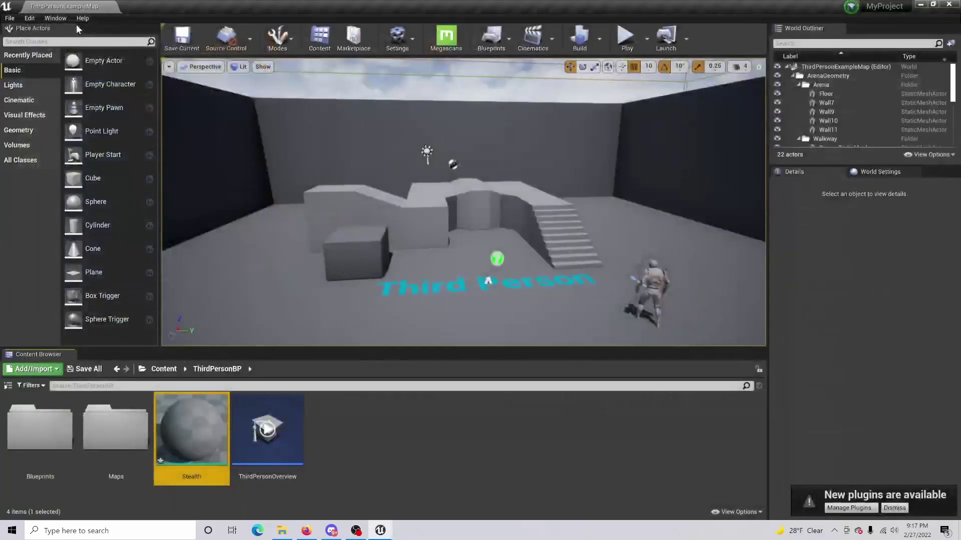
pyautogui.moveTo(77, 25); pyautogui.dragTo(163, 6)
pyautogui.click(81, 5)
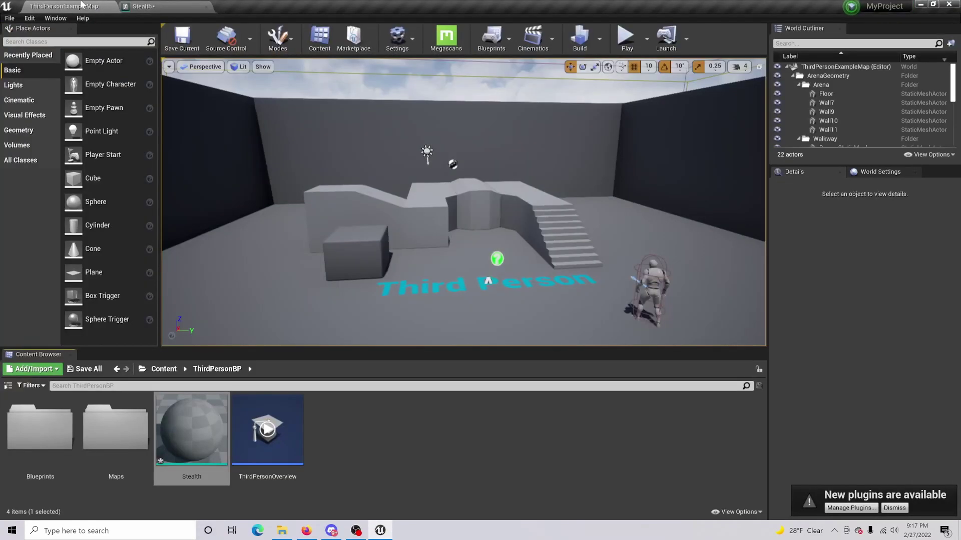
pyautogui.click(433, 422)
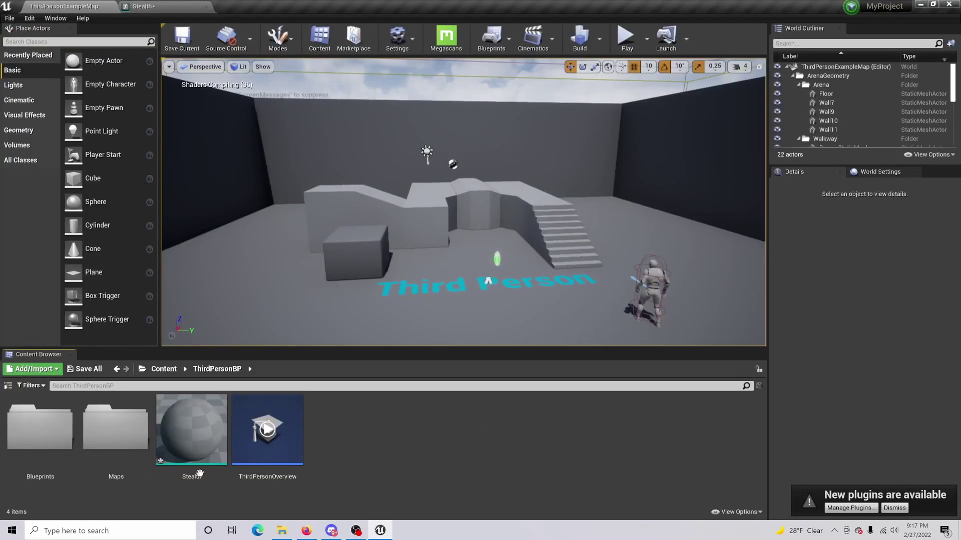
# Create a Material Parameter Collection named StealthPram in the ThirdPersonBP folder
pyautogui.rightClick(331, 418)
pyautogui.moveTo(380, 348)
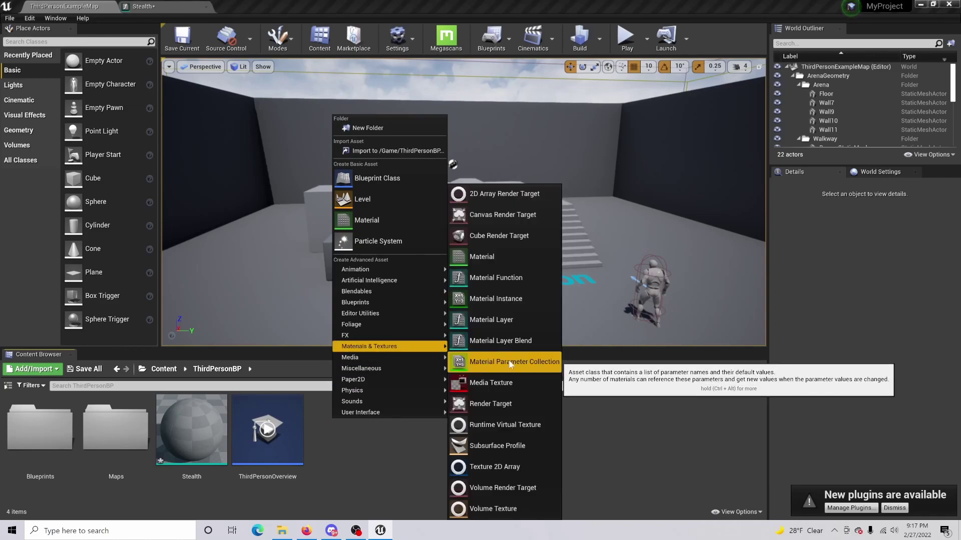
pyautogui.click(534, 362)
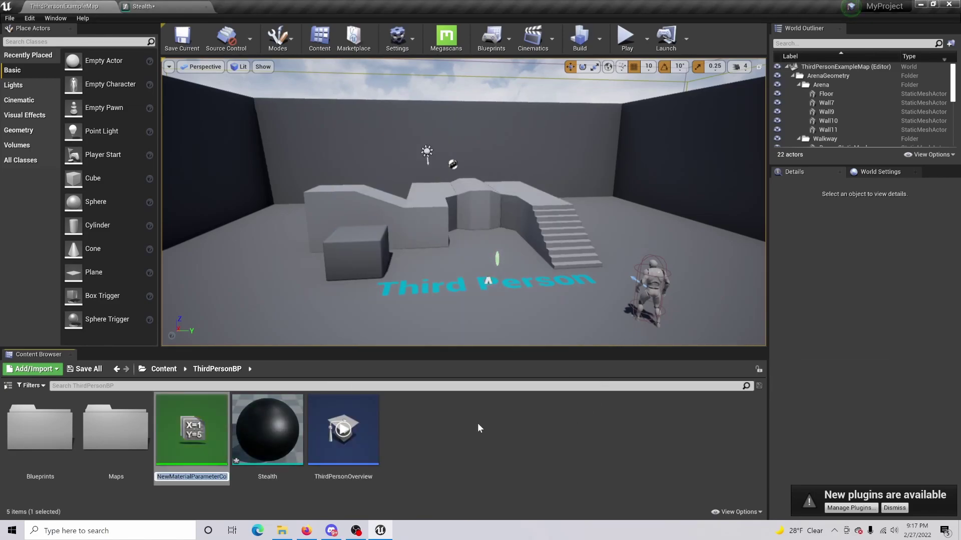
pyautogui.write('Ste')
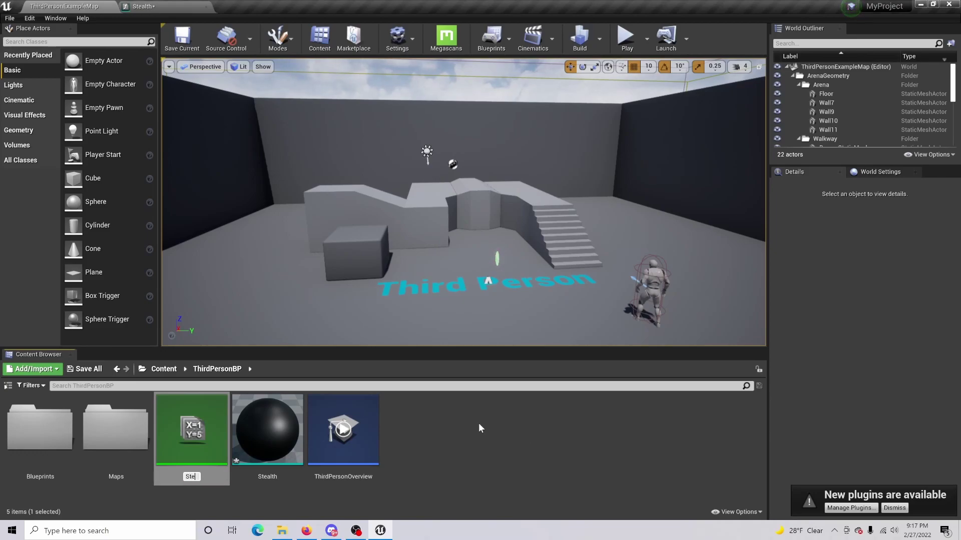
pyautogui.write('althP')
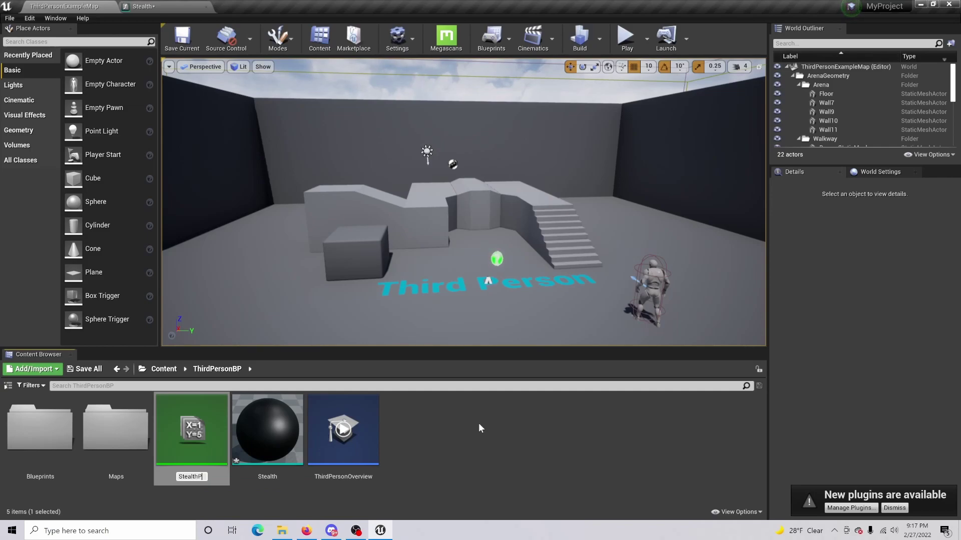
pyautogui.write('ram')
pyautogui.press('Return')
pyautogui.click(434, 468)
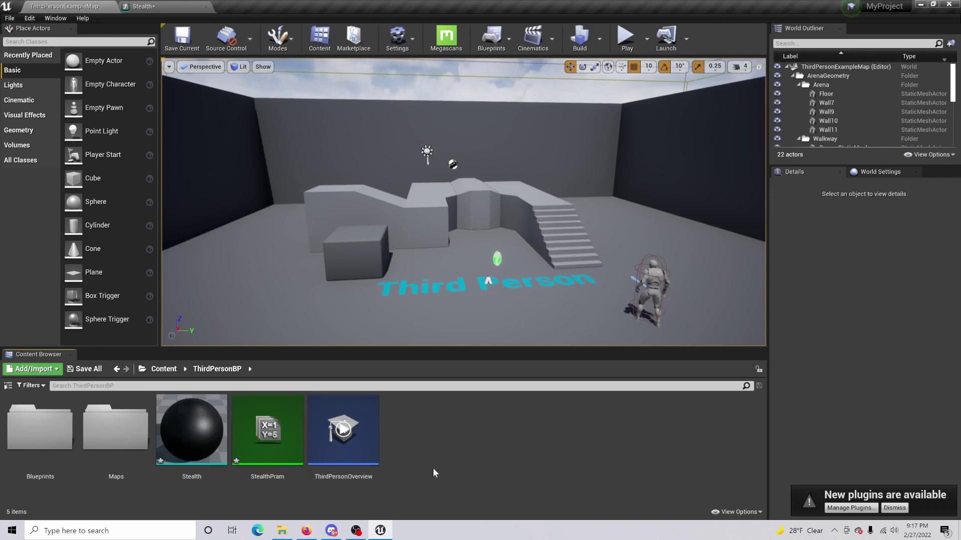
# Open the StealthPram collection, add three scalar parameters and expand their settings
pyautogui.doubleClick(268, 431)
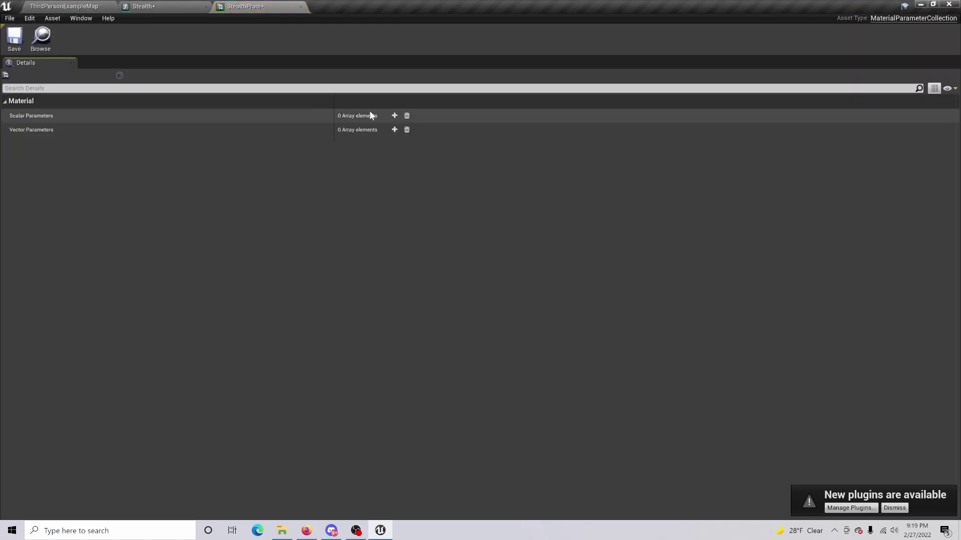
pyautogui.click(398, 118)
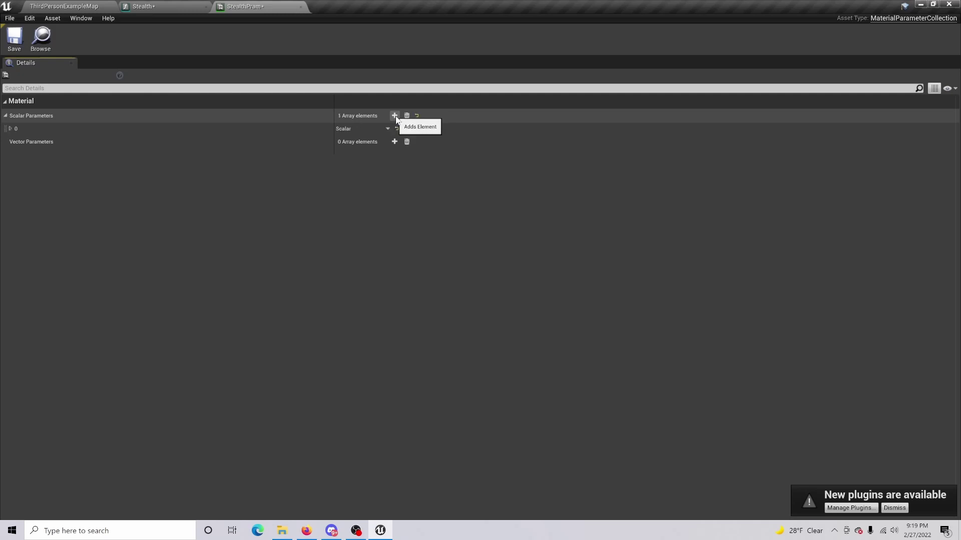
pyautogui.click(398, 118)
pyautogui.click(398, 119)
pyautogui.click(388, 129)
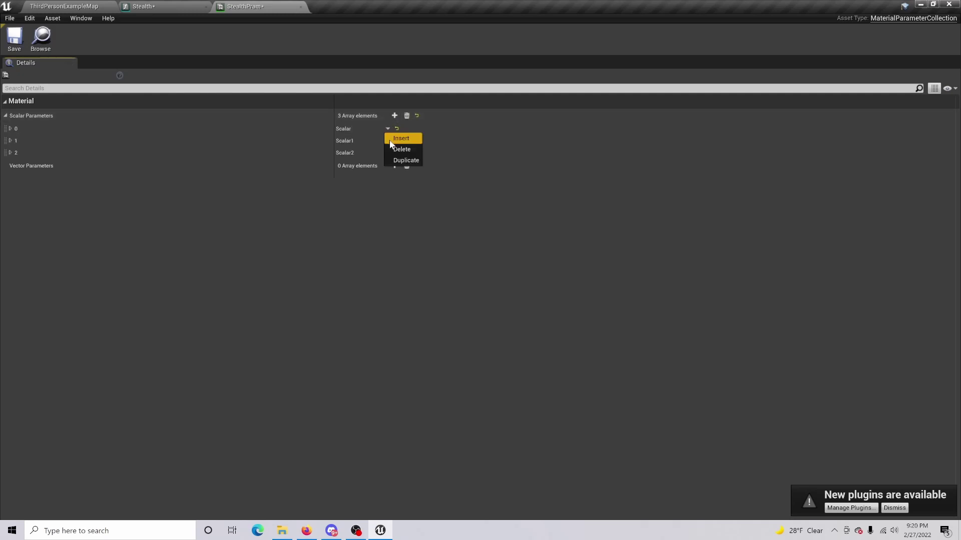
pyautogui.click(10, 129)
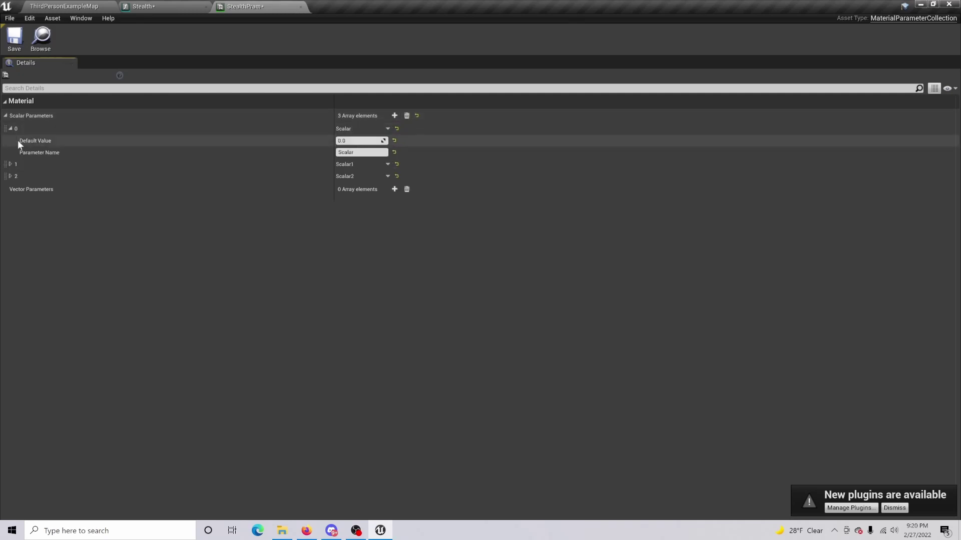
pyautogui.click(10, 164)
pyautogui.click(11, 200)
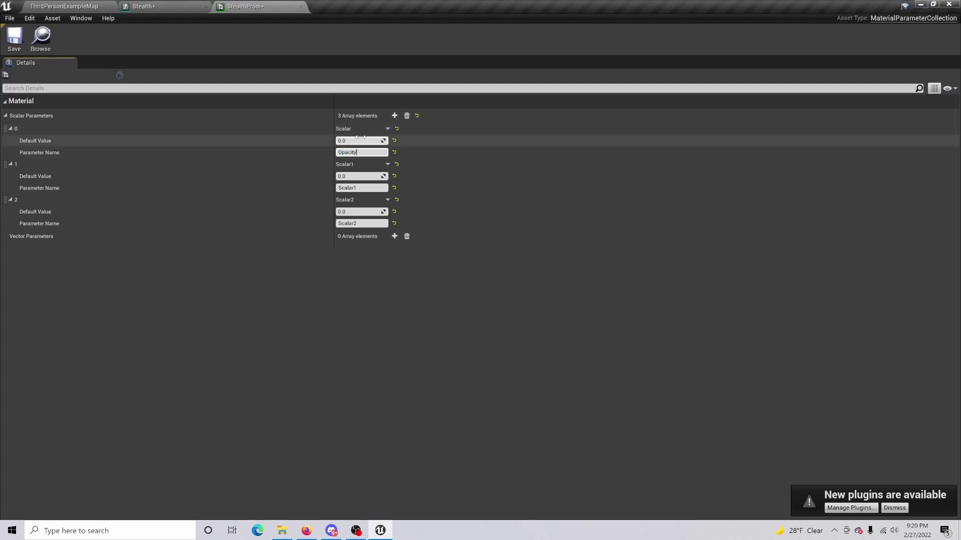
# Name the first two scalar parameters Opacity and UV Multi, each with a default value of 1.0
pyautogui.click(361, 176)
pyautogui.write('1')
pyautogui.press('Return')
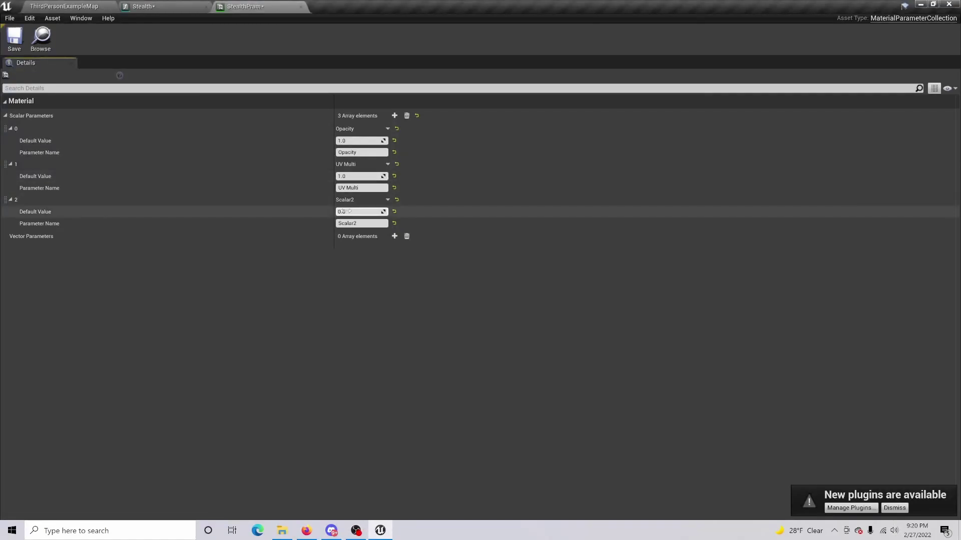
# Name the third scalar parameter Normal Depth, then save and close the StealthPram collection
pyautogui.click(350, 223)
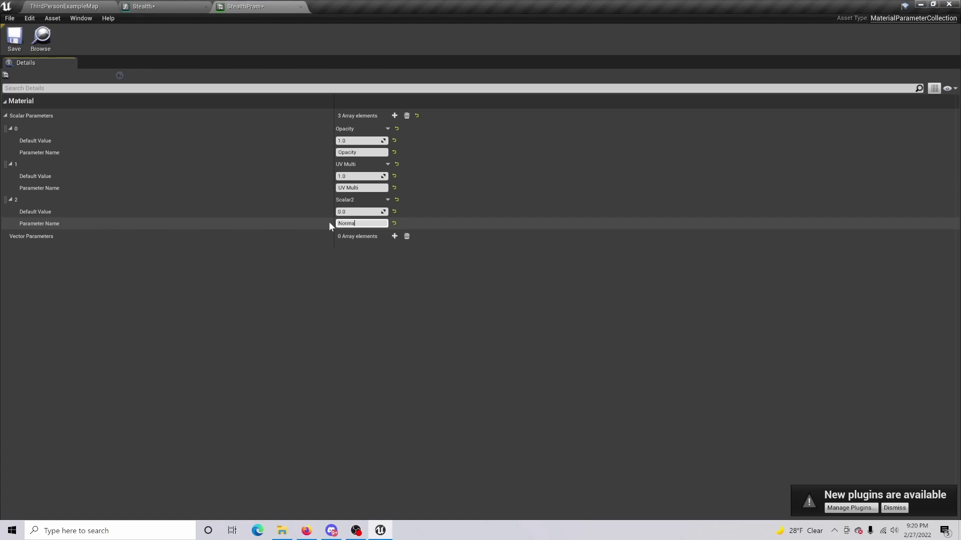
pyautogui.write('Normal Depth')
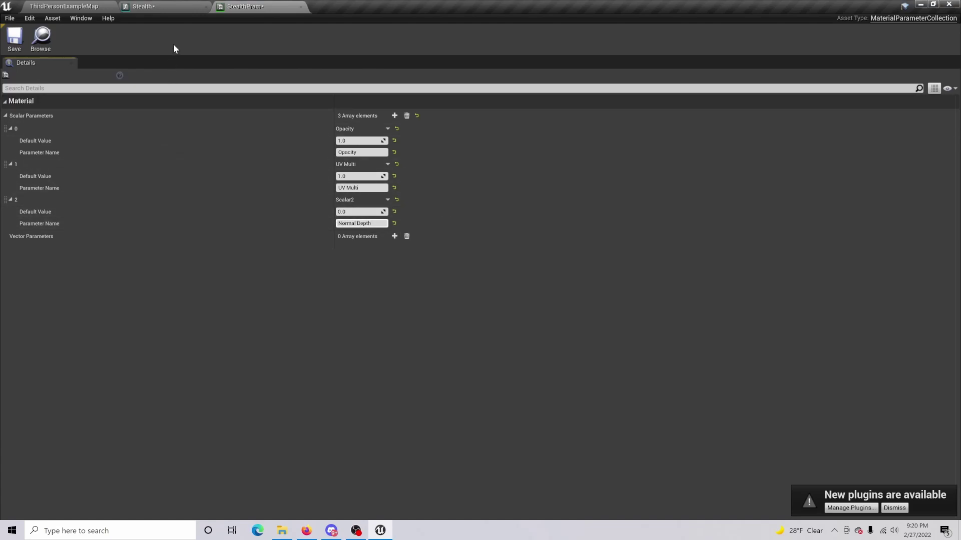
pyautogui.press('Return')
pyautogui.click(14, 38)
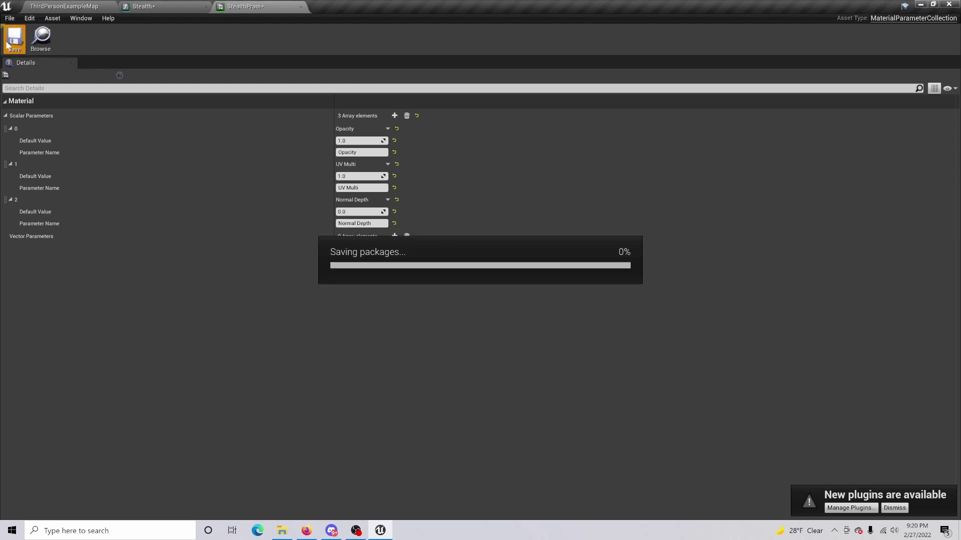
pyautogui.click(301, 7)
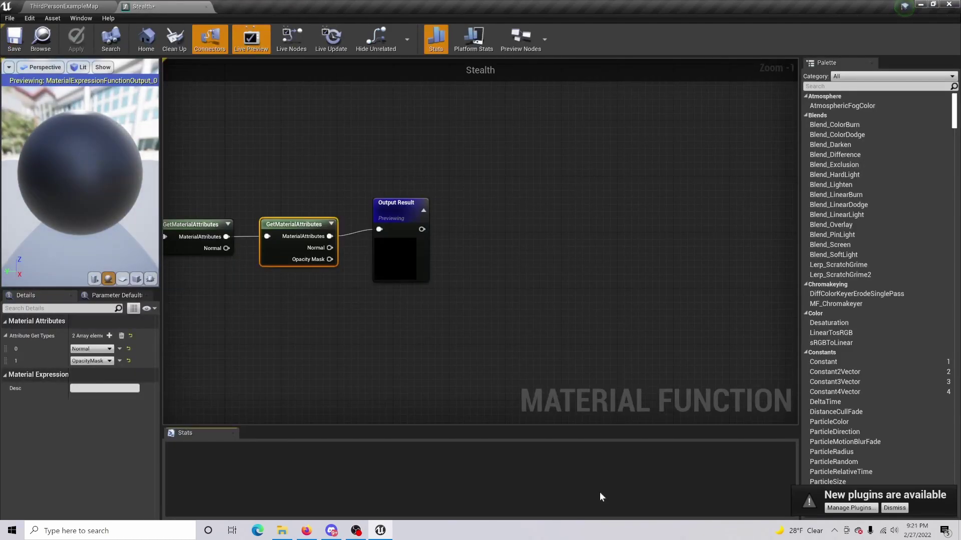
# Add a CollectionParameter node below the attribute chain in the Stealth graph and assign it the StealthPram collection
pyautogui.moveTo(314, 354); pyautogui.dragTo(429, 324, button='right')
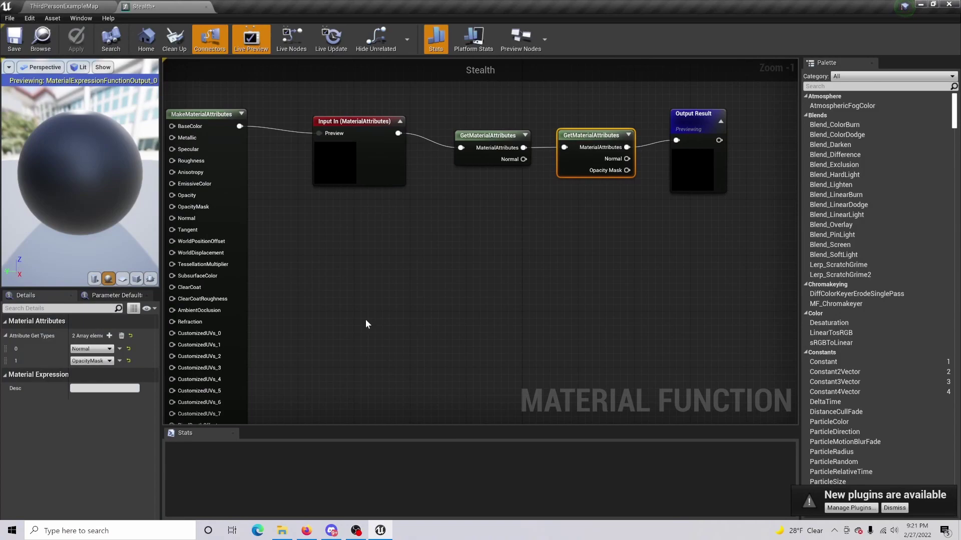
pyautogui.rightClick(379, 316)
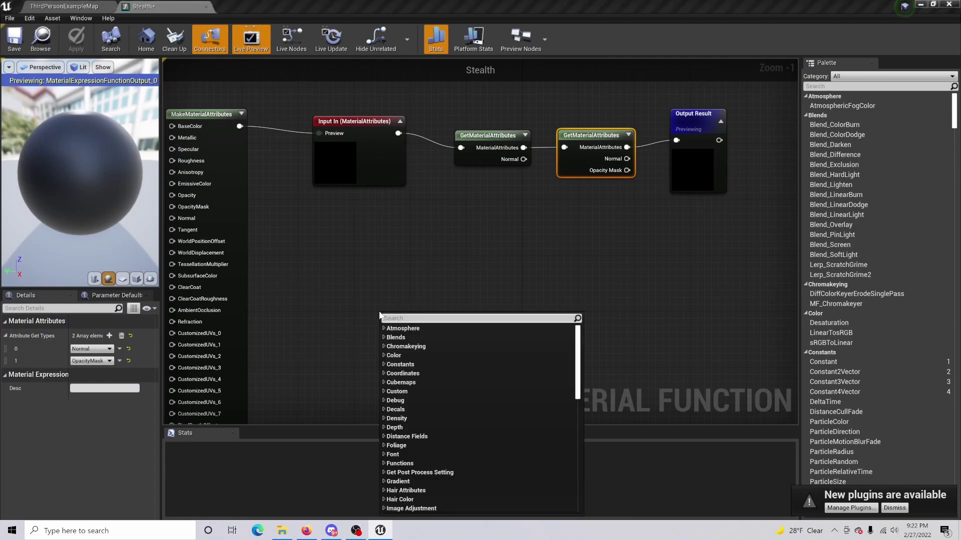
pyautogui.write('collect')
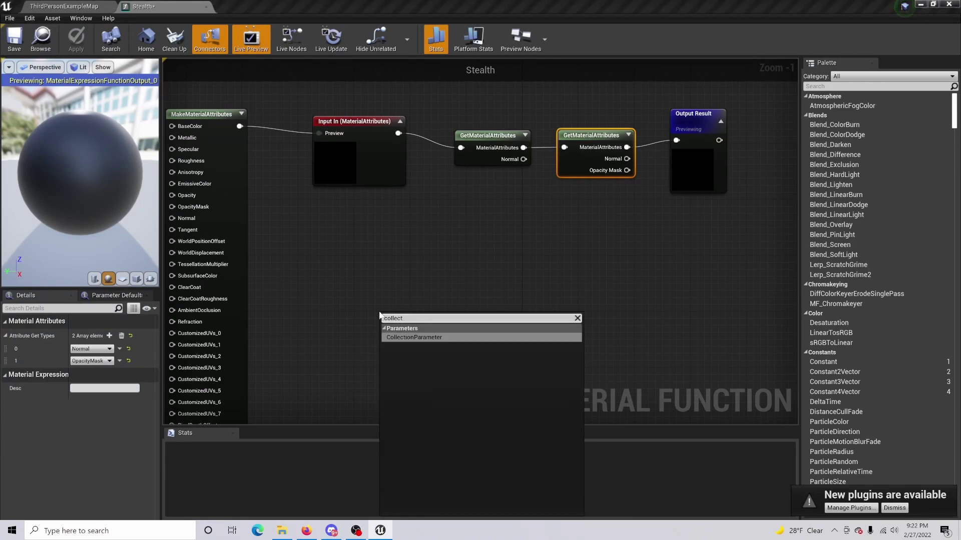
pyautogui.click(407, 337)
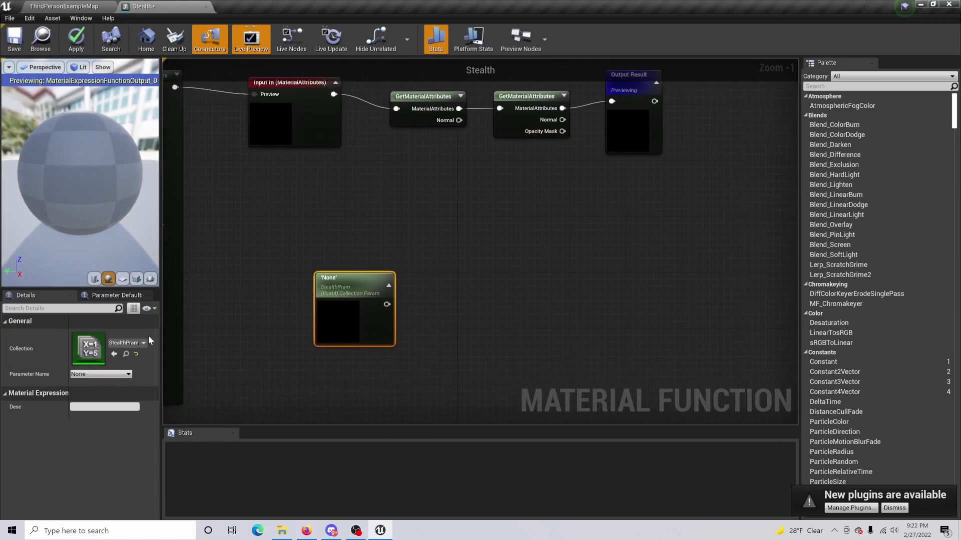
# Try Normal Depth, Opacity and UV Multi in turn as the collection node's parameter
pyautogui.click(101, 374)
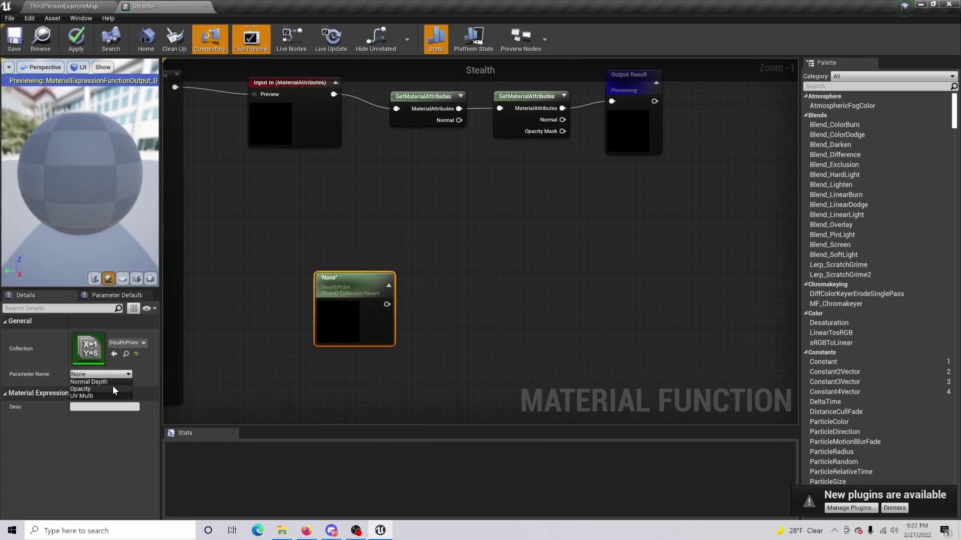
pyautogui.click(111, 385)
pyautogui.click(110, 376)
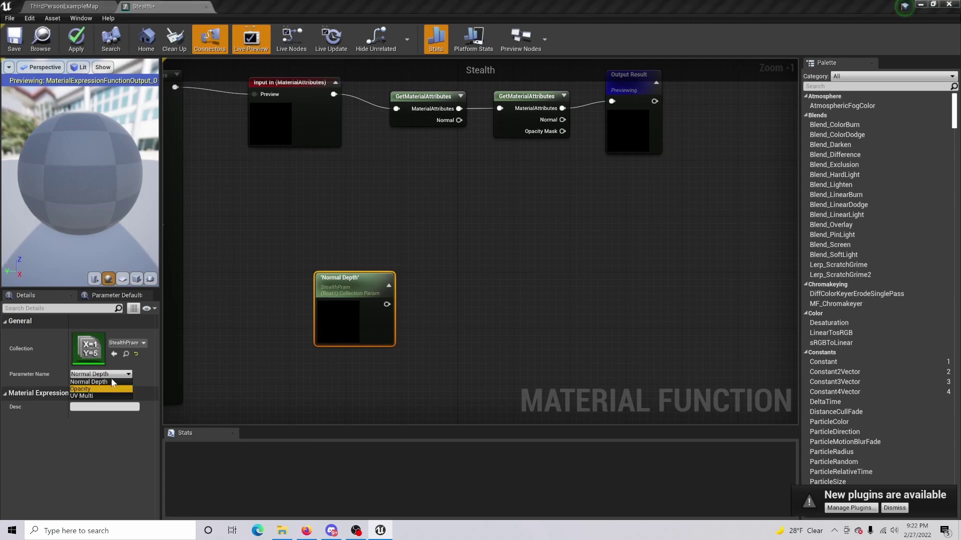
pyautogui.click(100, 389)
pyautogui.click(103, 375)
pyautogui.click(85, 396)
pyautogui.moveTo(409, 384); pyautogui.dragTo(413, 201, button='right')
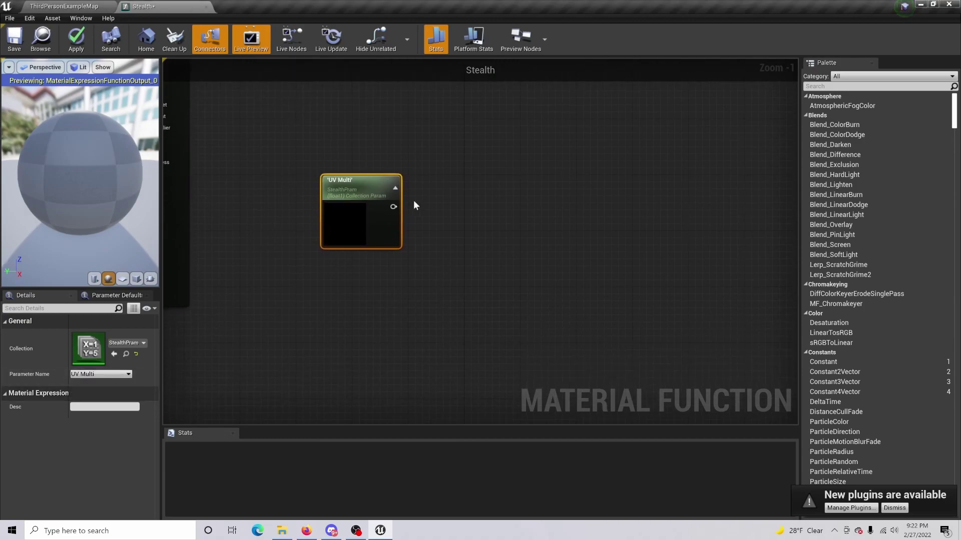
# Reposition the collection parameter node and set its parameter to Normal Depth
pyautogui.moveTo(366, 197); pyautogui.dragTo(398, 181)
pyautogui.click(100, 374)
pyautogui.click(118, 381)
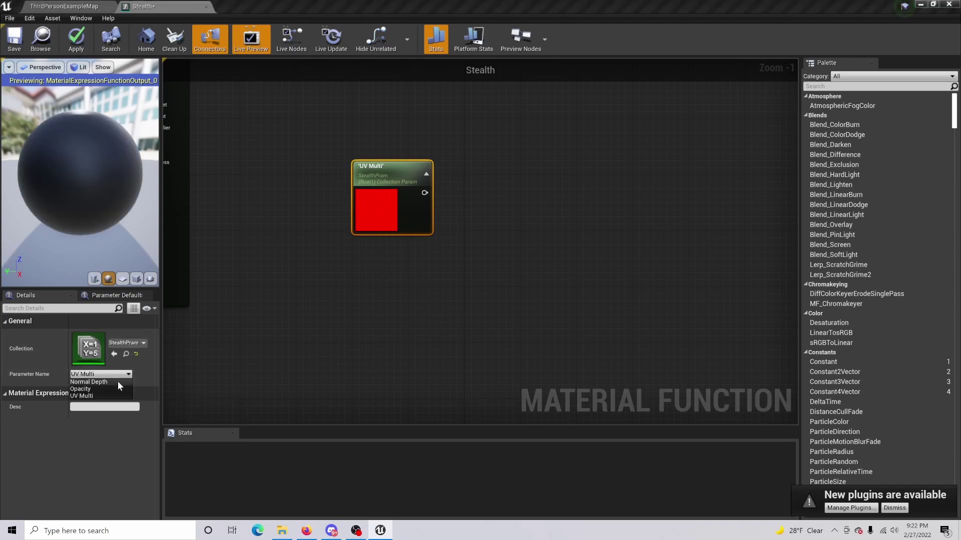
pyautogui.moveTo(410, 162); pyautogui.dragTo(351, 222, button='right')
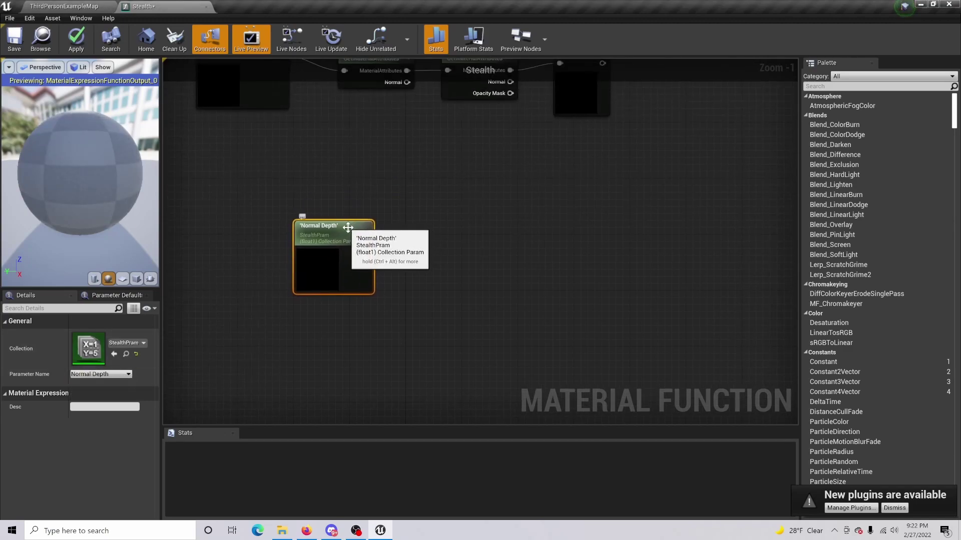
# Duplicate the Normal Depth node and set the copy's parameter to Opacity
pyautogui.hotkey('ctrl', 'c')
pyautogui.hotkey('ctrl', 'v')
pyautogui.click(117, 375)
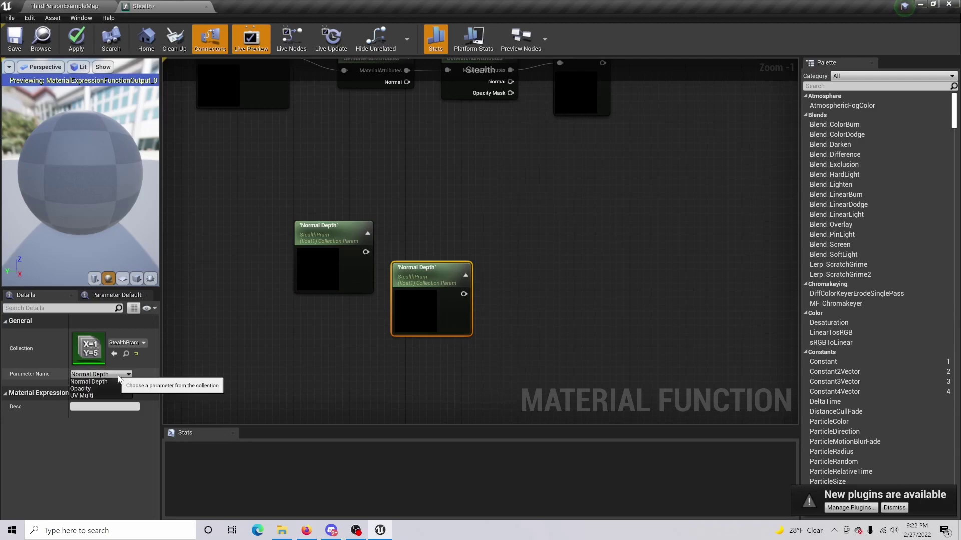
pyautogui.click(111, 390)
pyautogui.moveTo(257, 351); pyautogui.dragTo(252, 318, button='right')
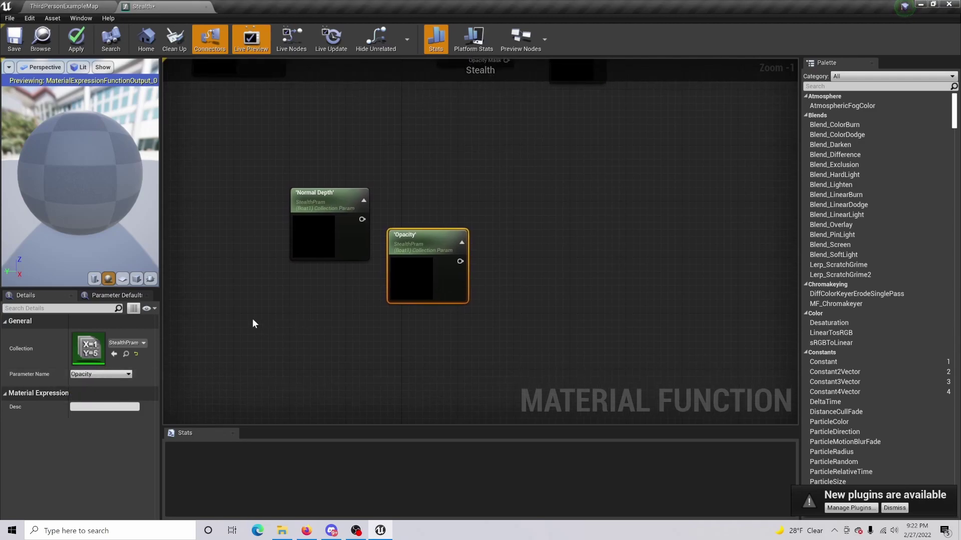
# Duplicate the Opacity node and set the copy's parameter to UV Multi
pyautogui.hotkey('ctrl', 'c')
pyautogui.hotkey('ctrl', 'v')
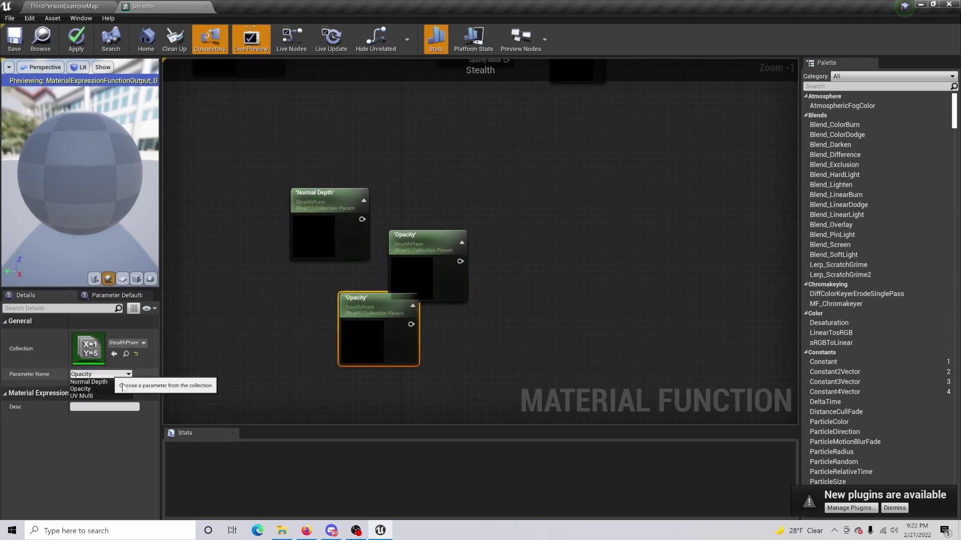
pyautogui.click(115, 374)
pyautogui.click(115, 396)
pyautogui.moveTo(236, 296); pyautogui.dragTo(258, 321, button='right')
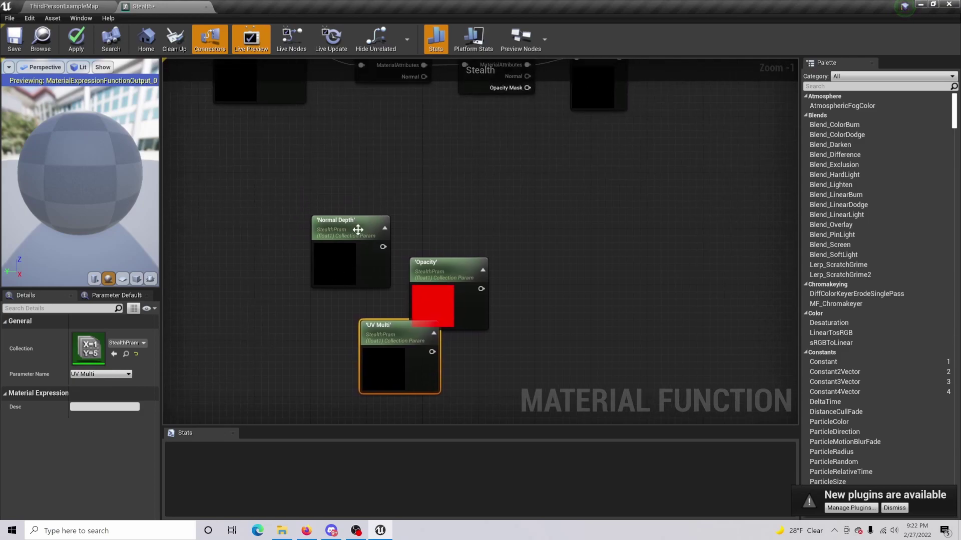
# Stack the three collection parameter nodes in a column, with Normal Depth above Opacity and Opacity above UV Multi
pyautogui.moveTo(327, 235); pyautogui.dragTo(324, 194)
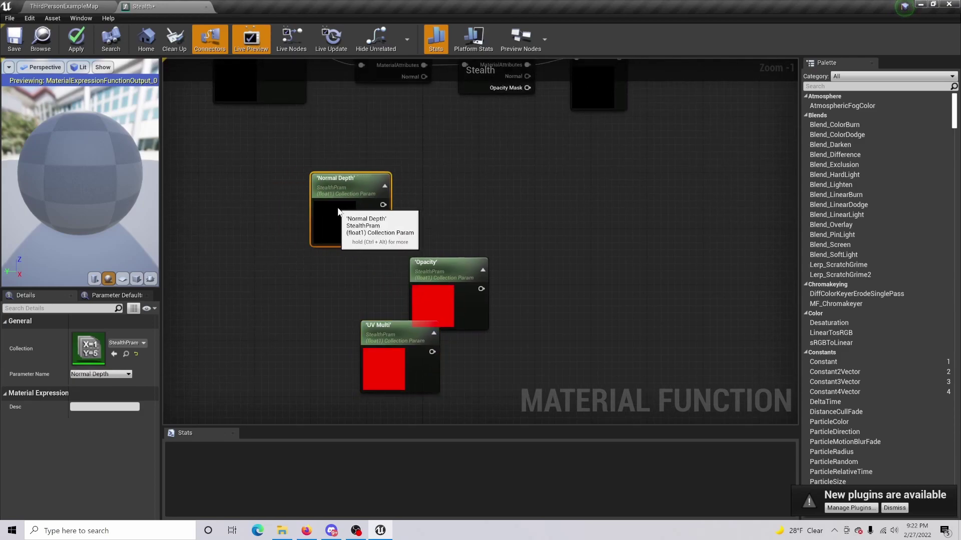
pyautogui.moveTo(390, 299); pyautogui.dragTo(398, 249, button='right')
pyautogui.moveTo(418, 274); pyautogui.dragTo(370, 294)
pyautogui.moveTo(465, 222); pyautogui.dragTo(368, 218)
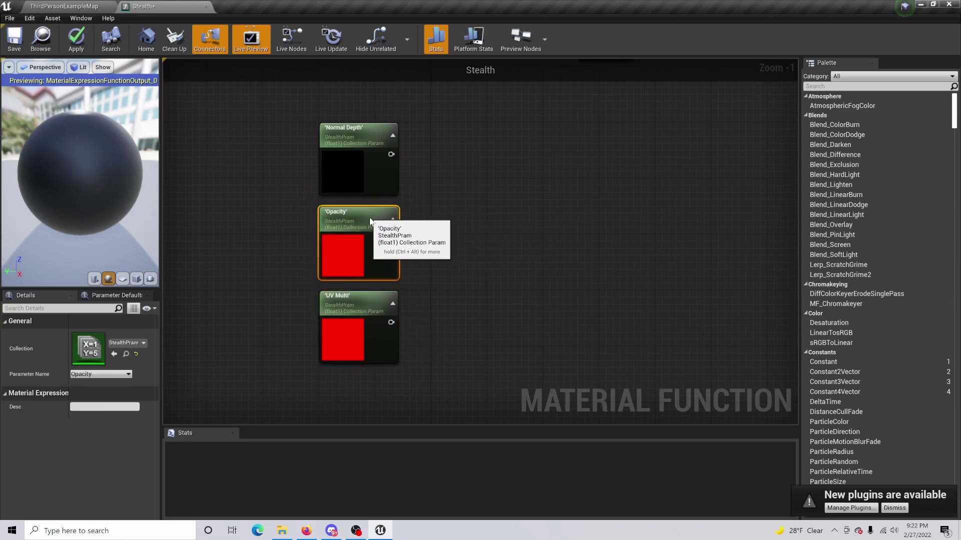
pyautogui.moveTo(442, 204); pyautogui.dragTo(445, 176, button='right')
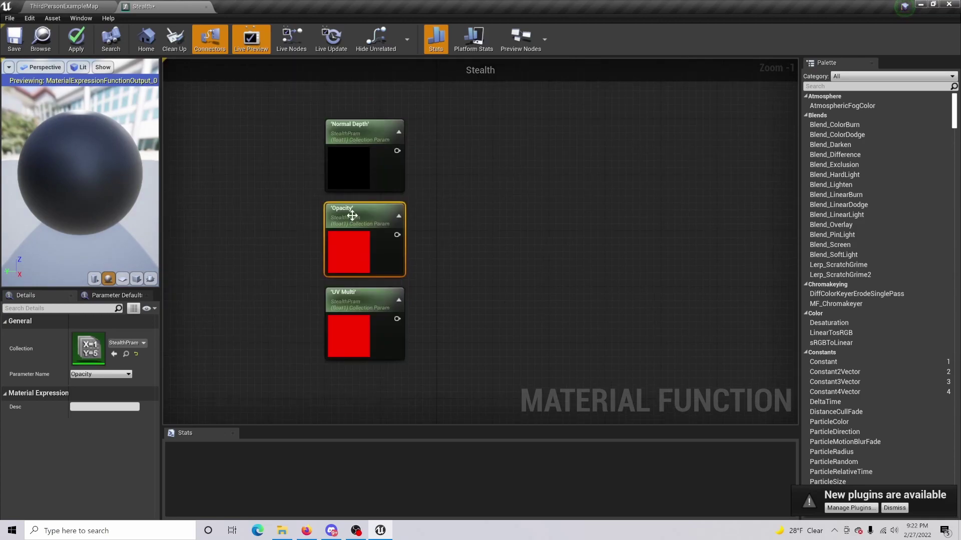
pyautogui.moveTo(512, 210); pyautogui.dragTo(515, 242, button='right')
pyautogui.moveTo(466, 237)
pyautogui.mouseDown(button='right')
pyautogui.moveTo(453, 267)
pyautogui.moveTo(461, 270)
pyautogui.mouseUp(button='right')
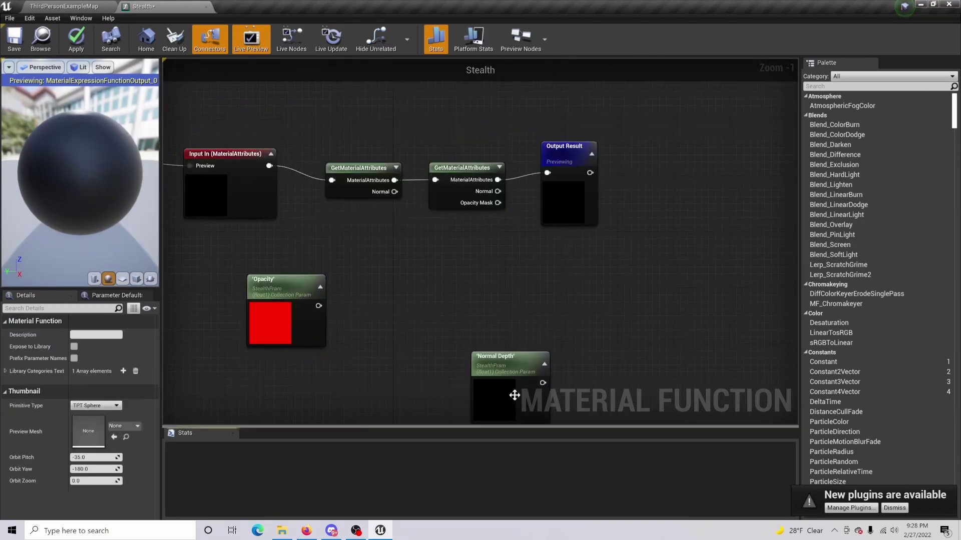
# Add a SetMaterialAttributes node above the material attributes chain, near the second GetMaterialAttributes node
pyautogui.moveTo(435, 305); pyautogui.dragTo(459, 298, button='right')
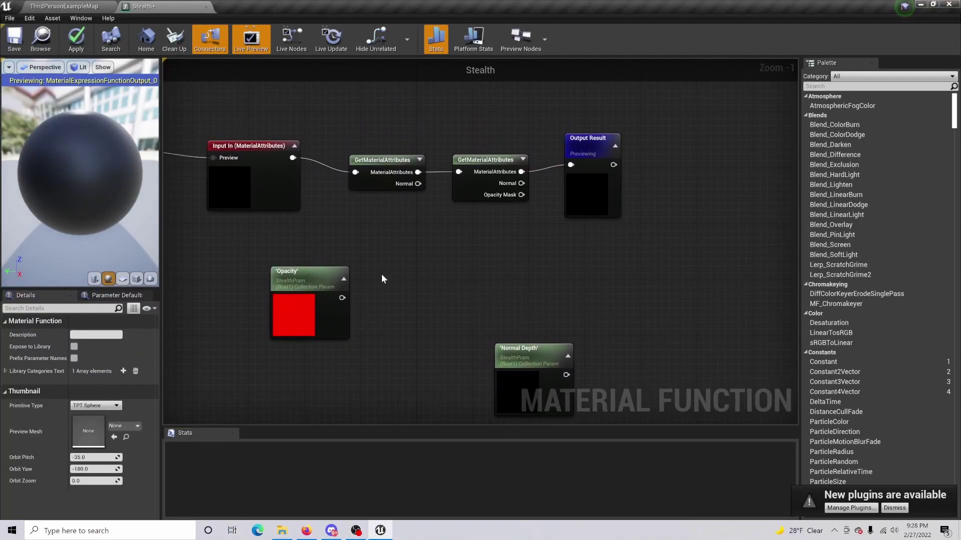
pyautogui.moveTo(497, 254); pyautogui.dragTo(481, 277, button='right')
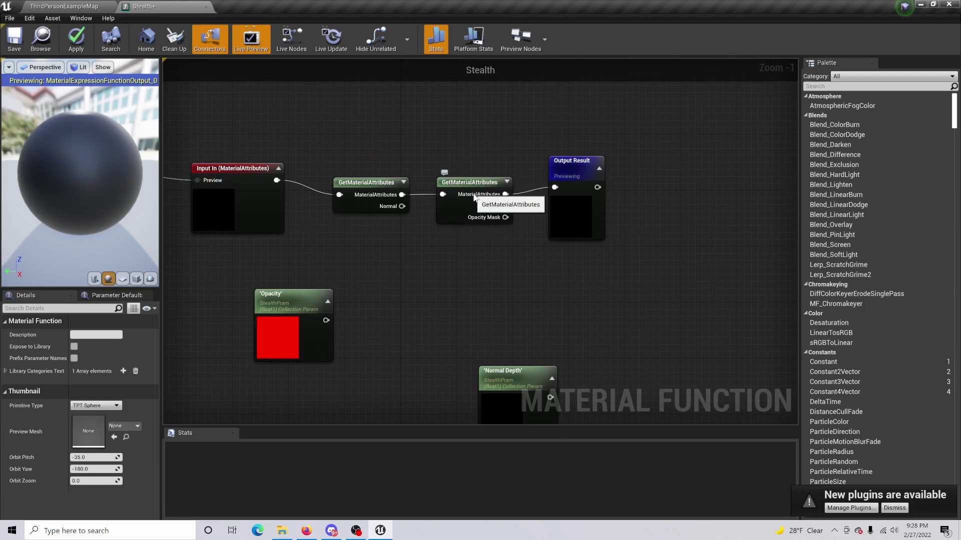
pyautogui.moveTo(480, 159); pyautogui.dragTo(462, 177, button='right')
pyautogui.rightClick(464, 178)
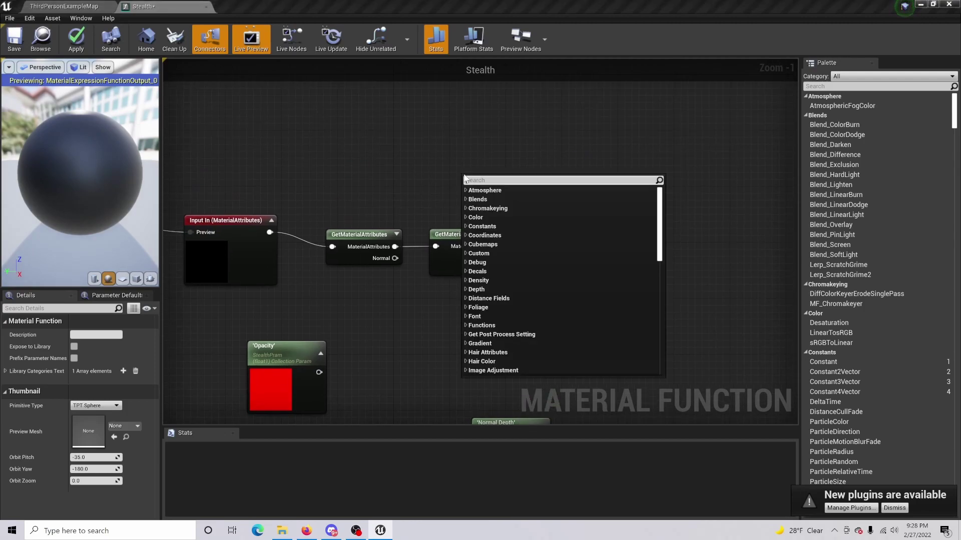
pyautogui.write('get me')
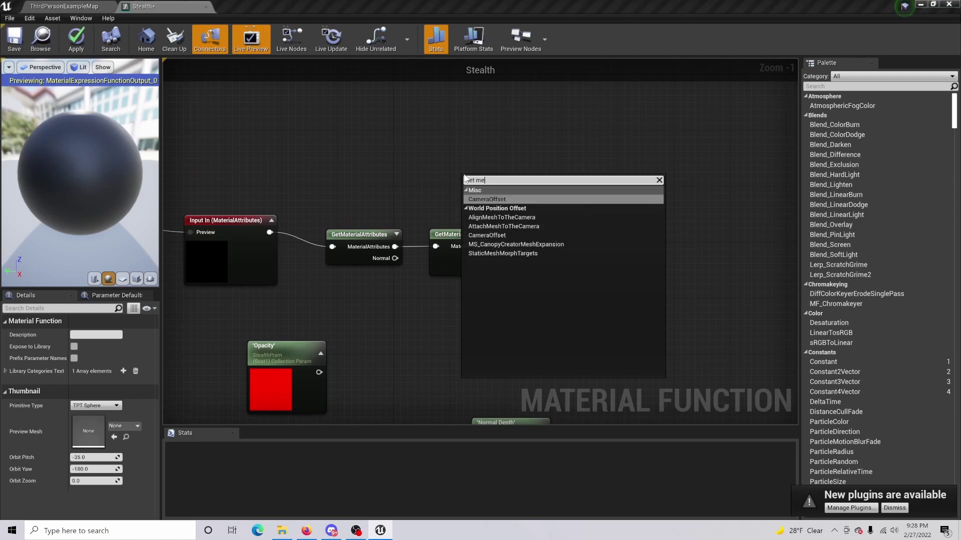
pyautogui.write('ater')
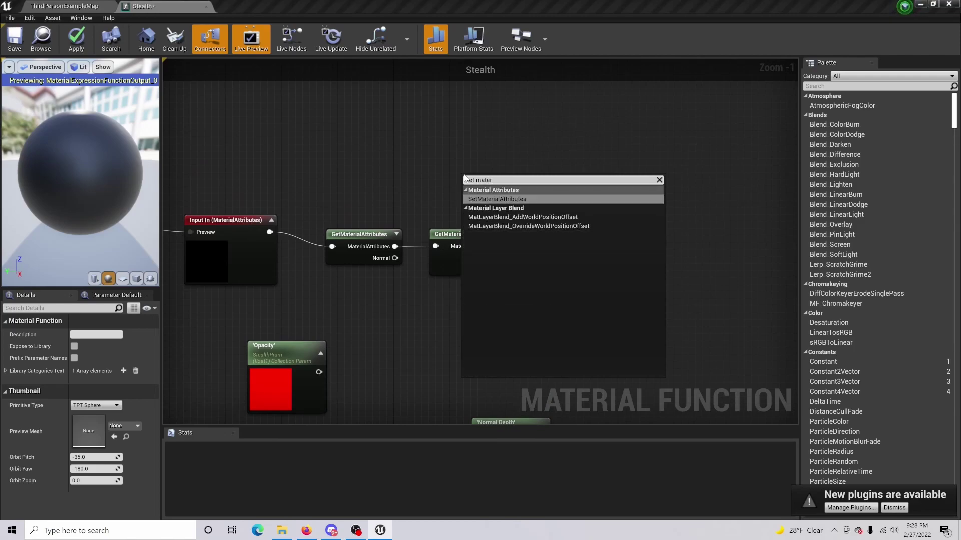
pyautogui.click(523, 200)
# Replace the second GetMaterialAttributes node with SetMaterialAttributes, wired between the remaining GetMaterialAttributes node and Output Result
pyautogui.click(453, 260)
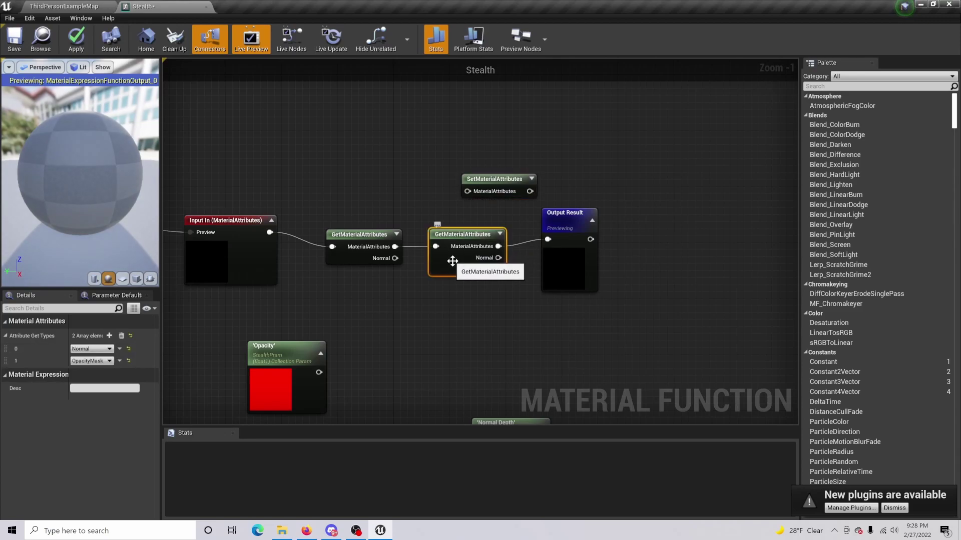
pyautogui.press('Delete')
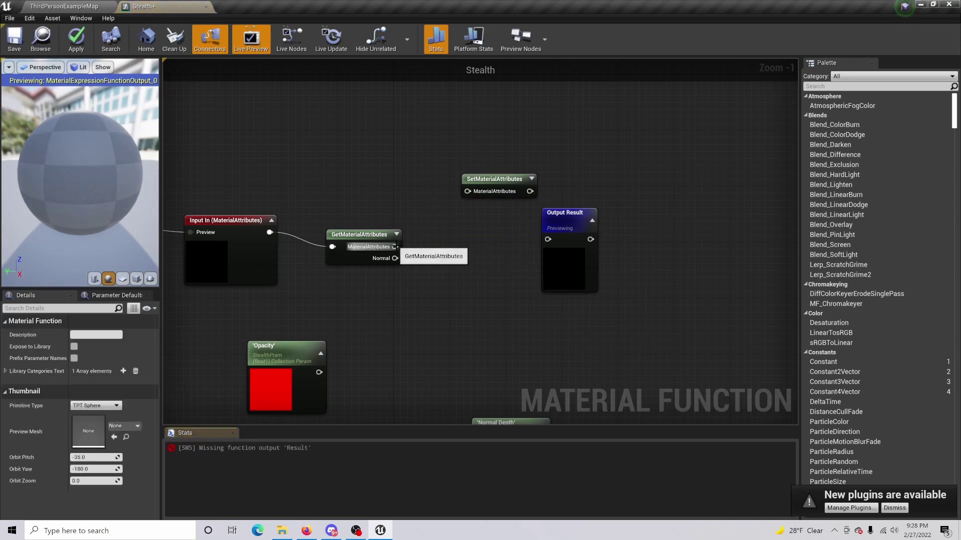
pyautogui.moveTo(394, 246); pyautogui.dragTo(467, 195)
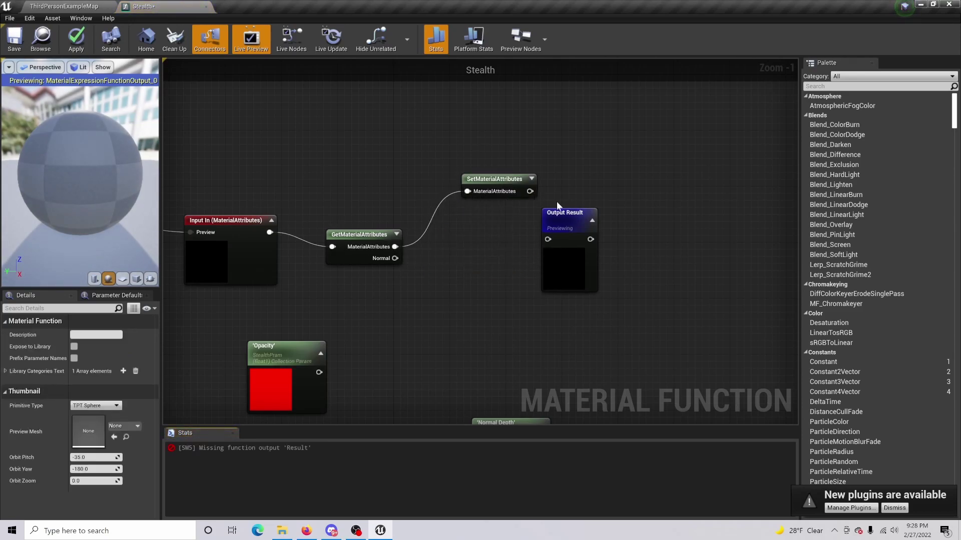
pyautogui.moveTo(530, 191); pyautogui.dragTo(548, 239)
pyautogui.moveTo(502, 182); pyautogui.dragTo(484, 244)
# Add two attribute set types to the SetMaterialAttributes node, choosing Normal for the first and OpacityMask for the second
pyautogui.click(109, 336)
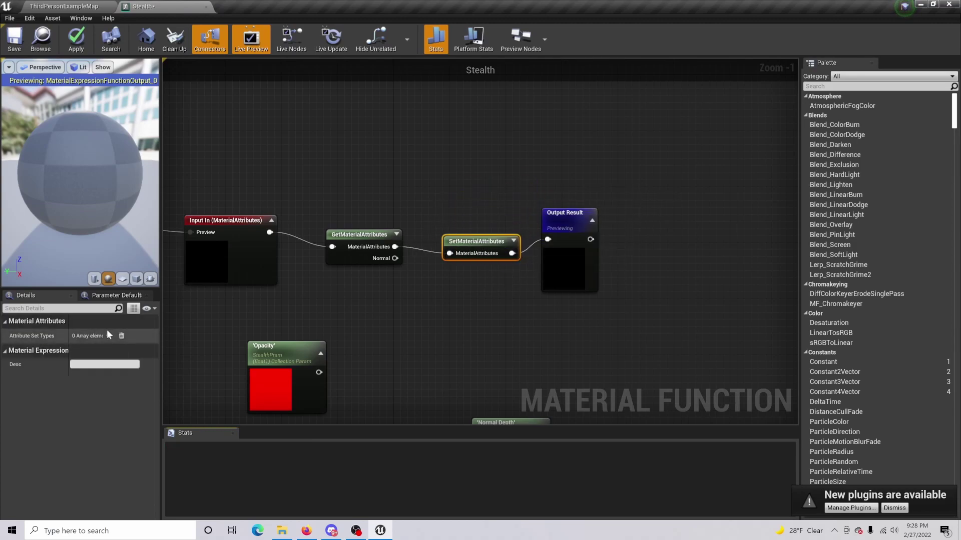
pyautogui.click(109, 336)
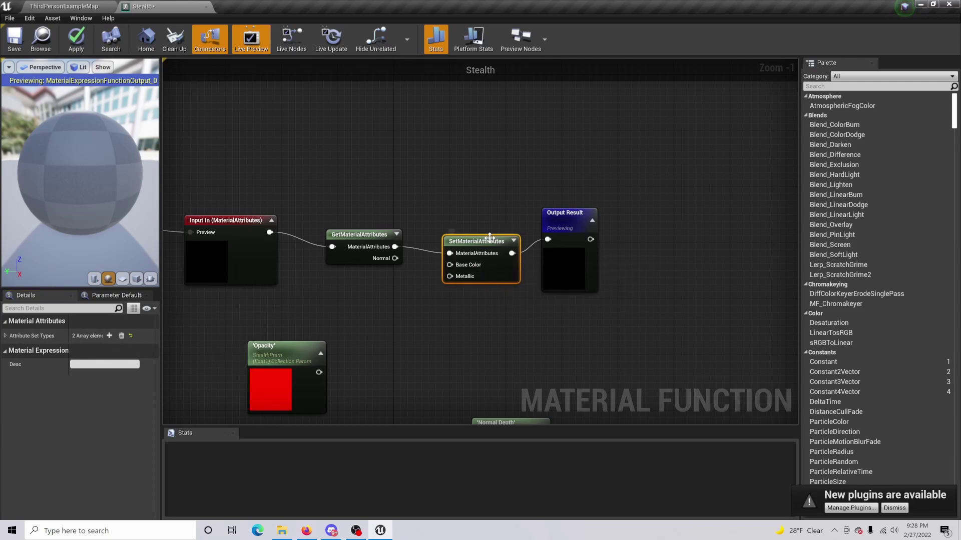
pyautogui.click(6, 336)
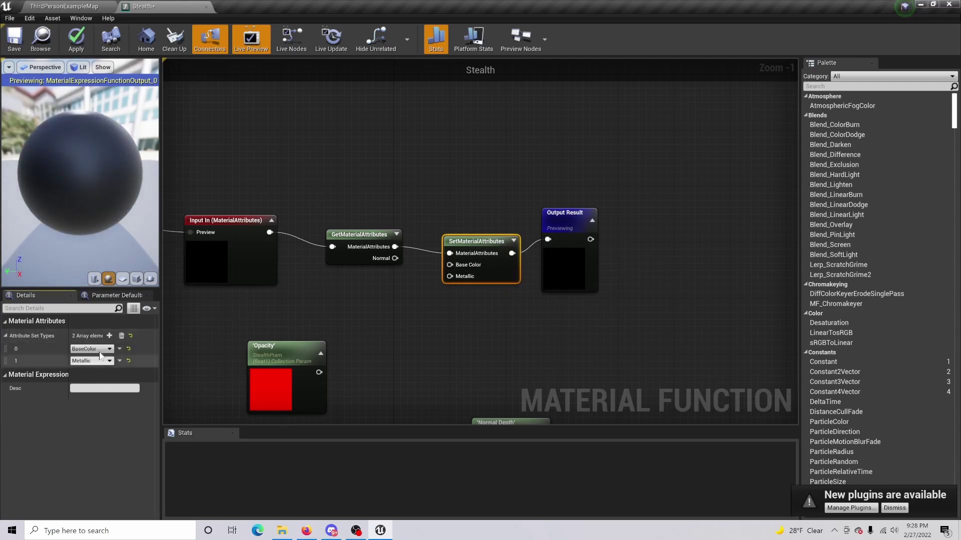
pyautogui.click(92, 349)
pyautogui.click(102, 205)
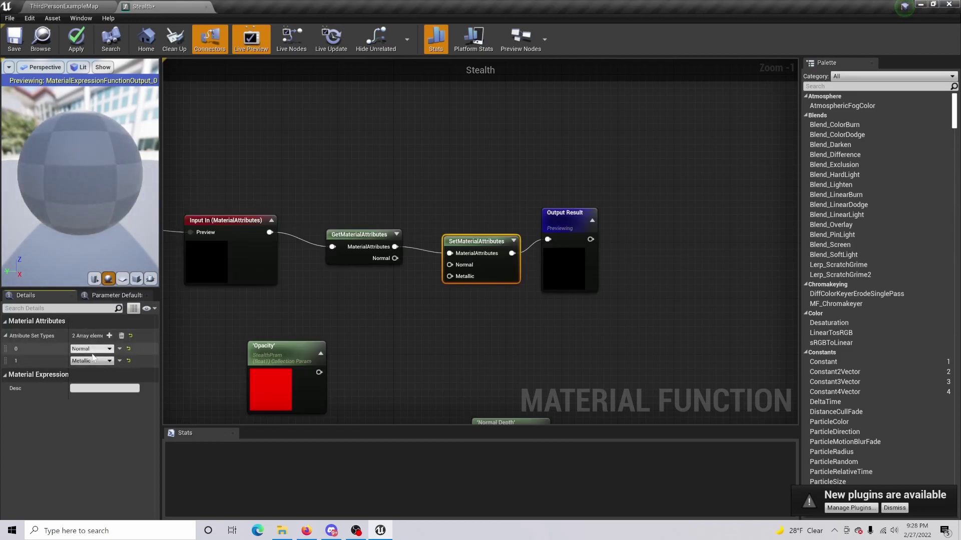
pyautogui.click(92, 361)
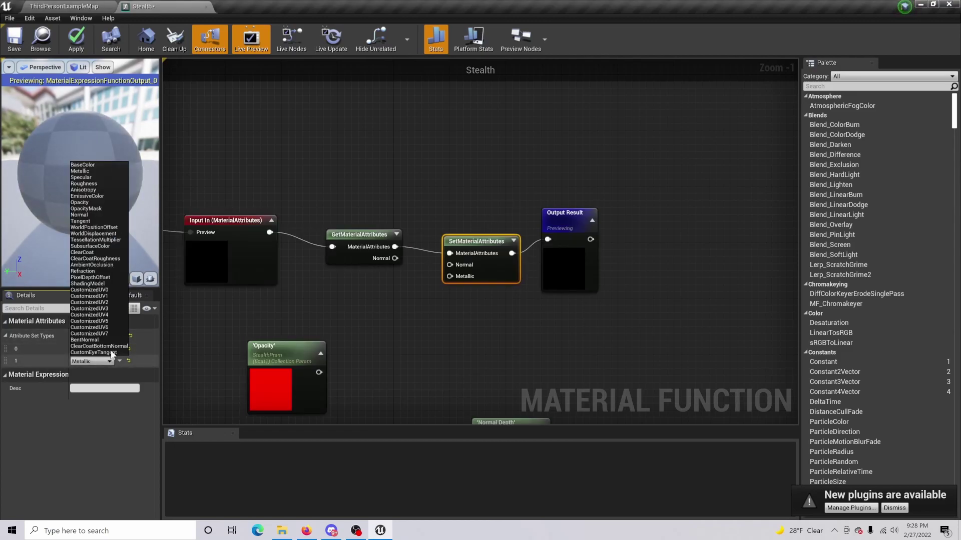
pyautogui.click(103, 209)
# Route the Opacity parameter through a new DitherTemporalAA node into the Opacity Mask input of SetMaterialAttributes
pyautogui.moveTo(455, 331); pyautogui.dragTo(442, 305, button='right')
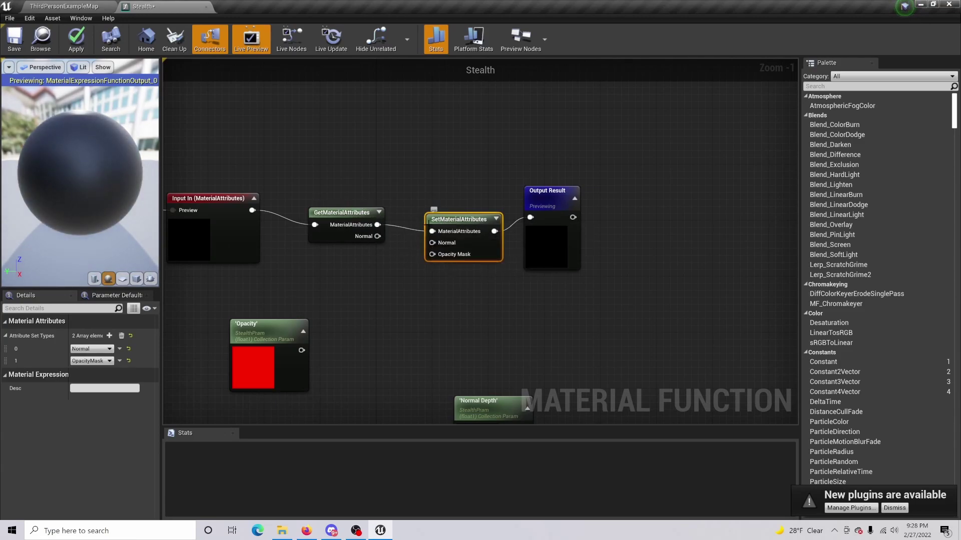
pyautogui.moveTo(429, 308); pyautogui.dragTo(564, 250, button='right')
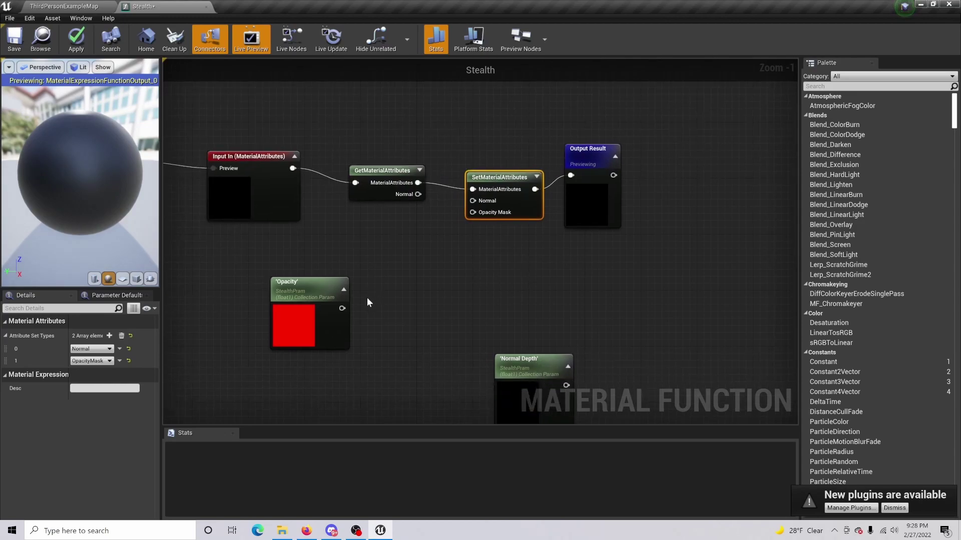
pyautogui.moveTo(384, 299); pyautogui.dragTo(384, 300)
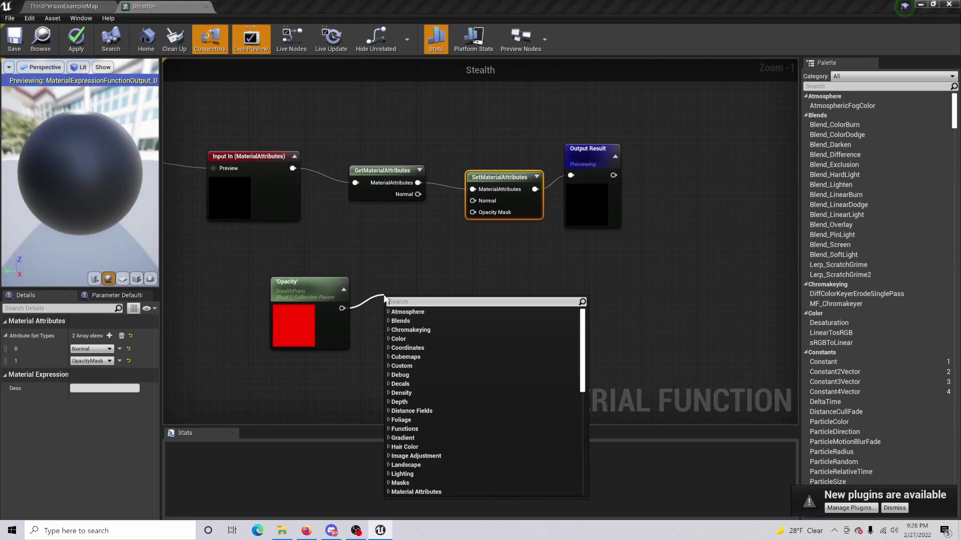
pyautogui.write('dither')
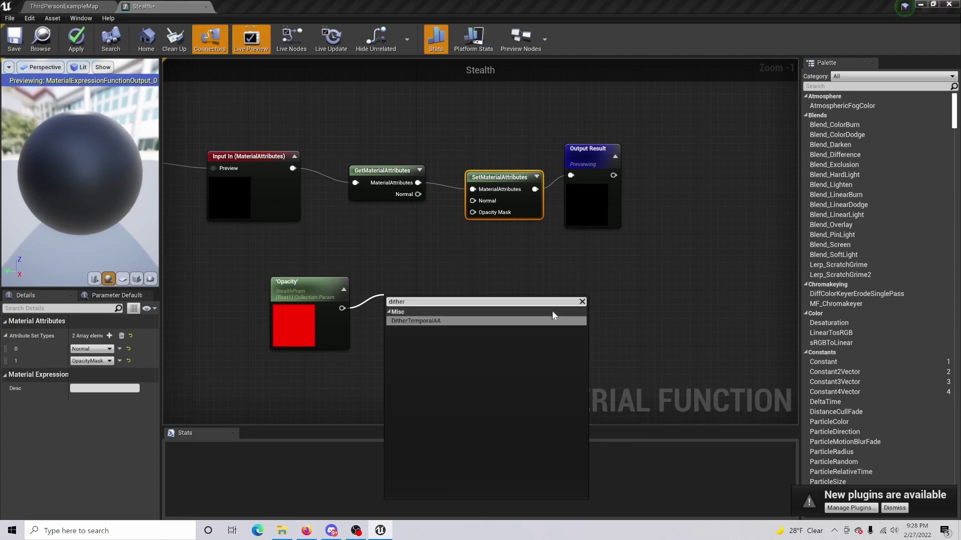
pyautogui.click(519, 320)
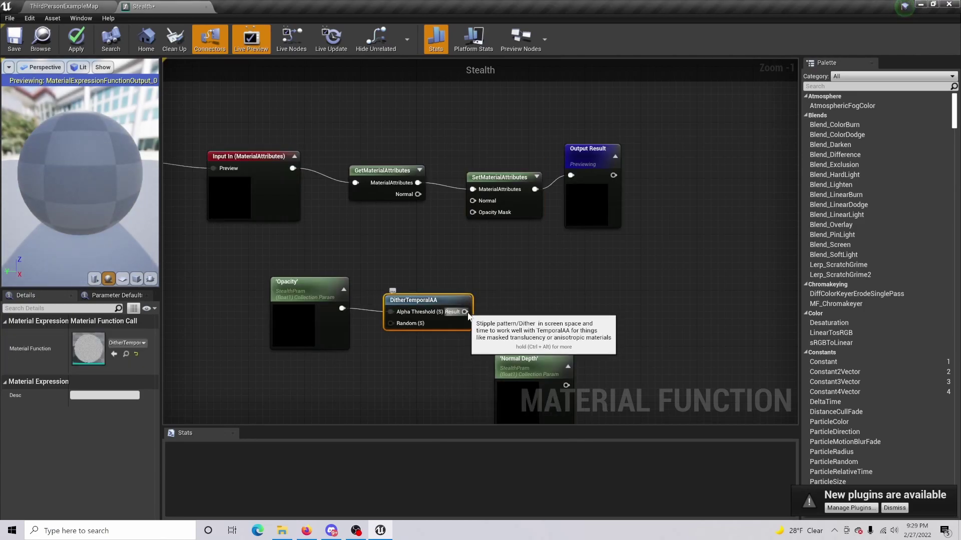
pyautogui.moveTo(466, 313); pyautogui.dragTo(472, 212)
# Align the UV Multi node beneath Opacity and move the Normal Depth node well to its right
pyautogui.moveTo(601, 290); pyautogui.dragTo(604, 171, button='right')
pyautogui.scroll(-1, 587, 259)
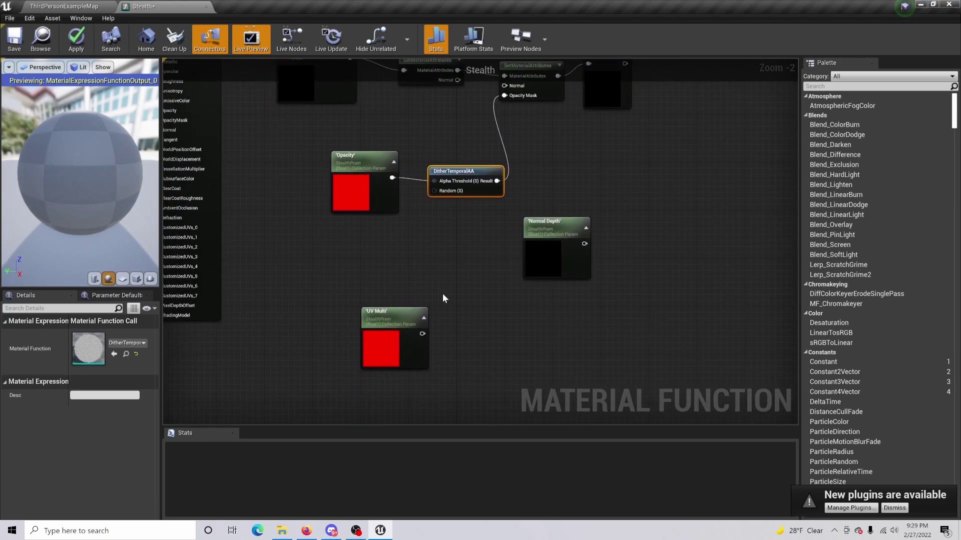
pyautogui.moveTo(413, 330); pyautogui.dragTo(381, 270)
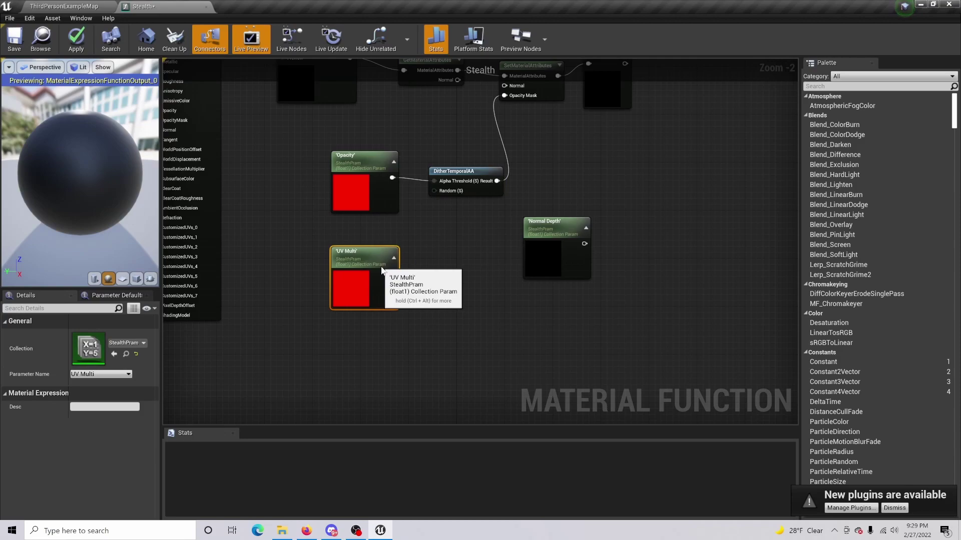
pyautogui.moveTo(573, 229); pyautogui.dragTo(726, 260)
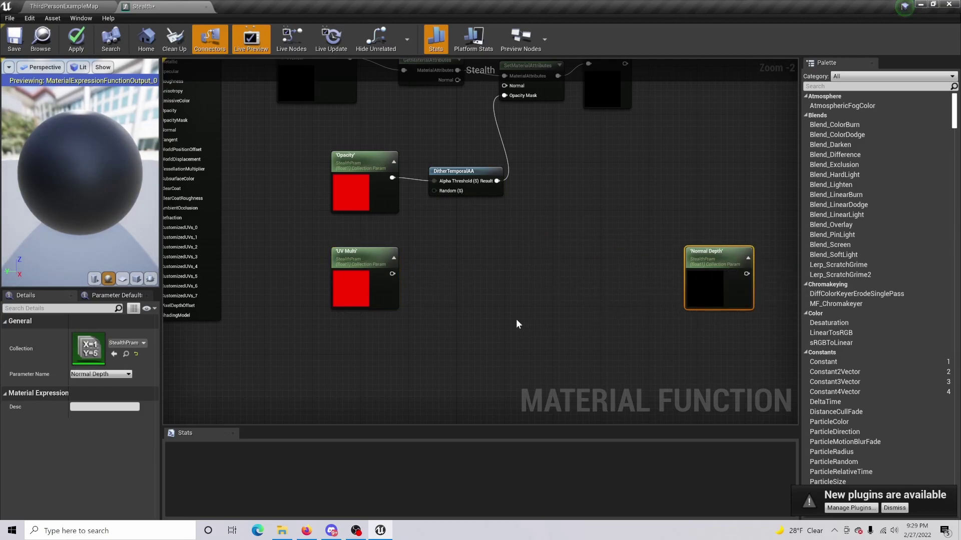
# Add a TextureCoordinate node below the UV Multi node
pyautogui.moveTo(497, 314); pyautogui.dragTo(521, 265, button='right')
pyautogui.rightClick(434, 306)
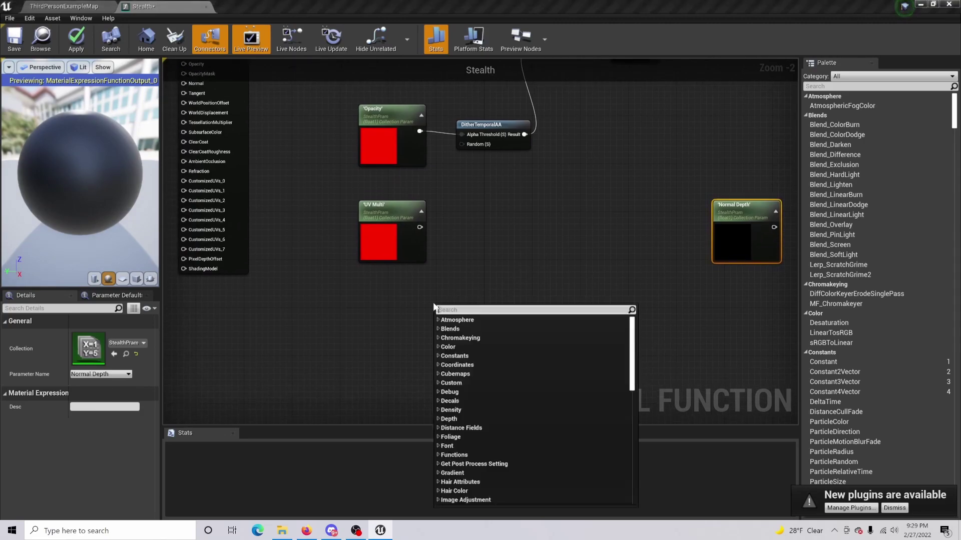
pyautogui.write('texture co')
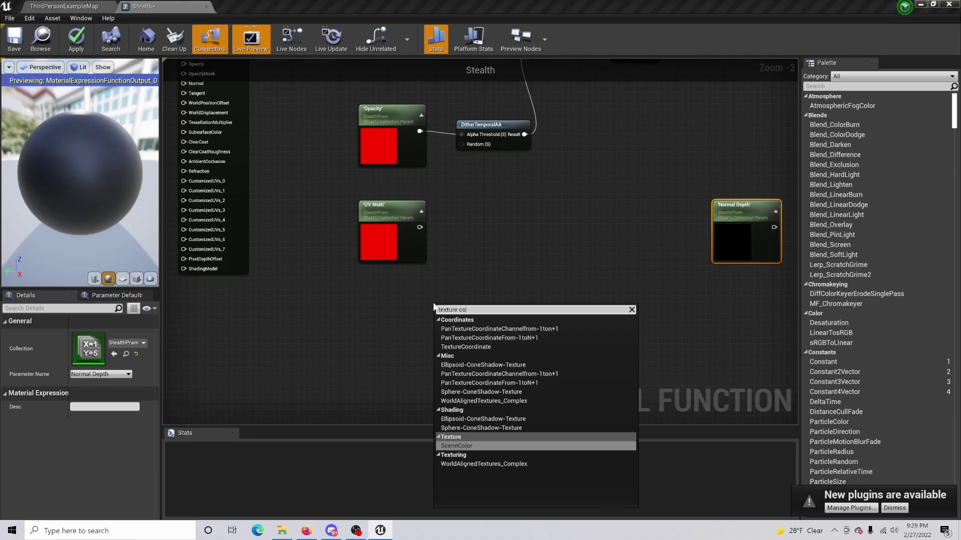
pyautogui.click(503, 346)
pyautogui.click(531, 265)
# Add a Texture Sample node between the UV Multi and Normal Depth nodes
pyautogui.moveTo(532, 265); pyautogui.dragTo(522, 289, button='right')
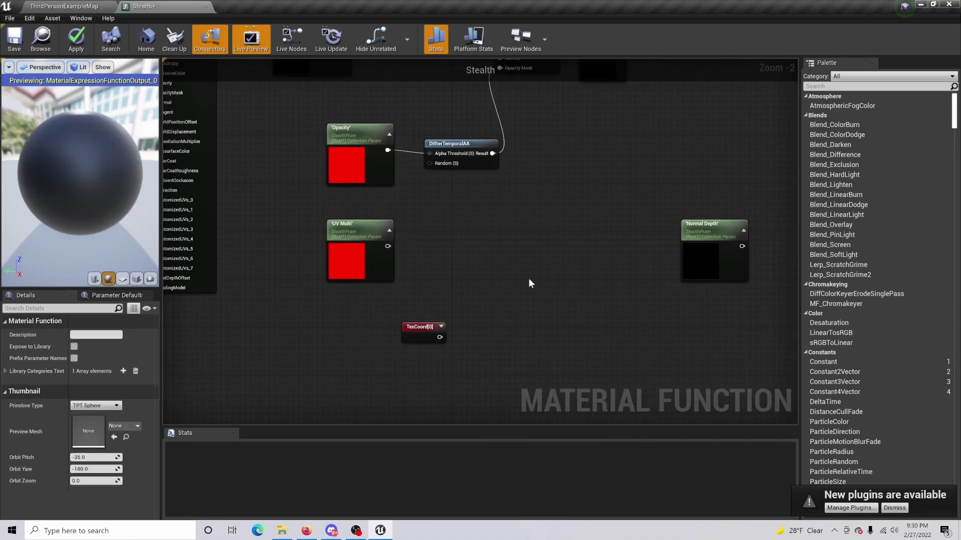
pyautogui.press('t')
pyautogui.click(528, 279)
pyautogui.moveTo(558, 296); pyautogui.dragTo(541, 272)
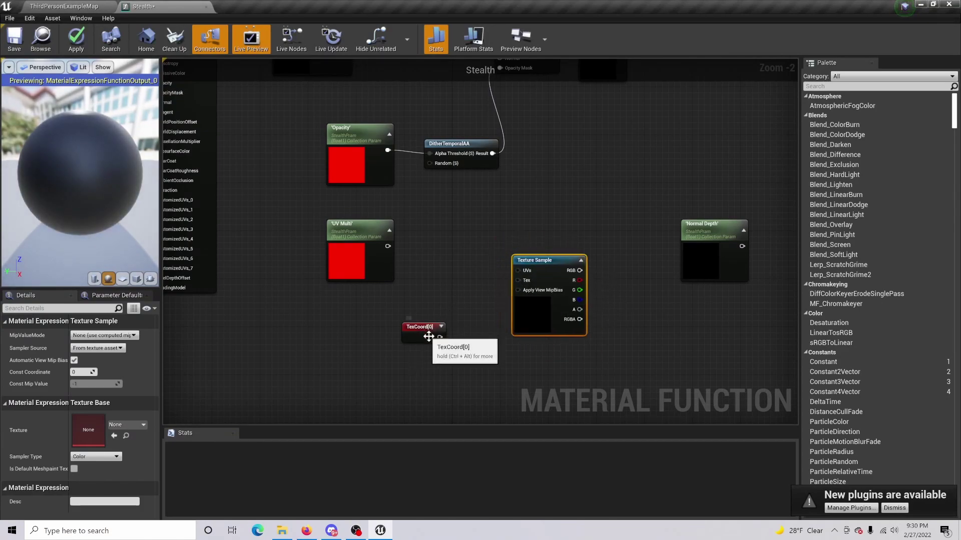
# Rearrange the nodes with TexCoord above UV Multi, and Texture Sample and Normal Depth shifted down and to the right
pyautogui.moveTo(425, 333); pyautogui.dragTo(428, 224)
pyautogui.moveTo(387, 276); pyautogui.dragTo(381, 361)
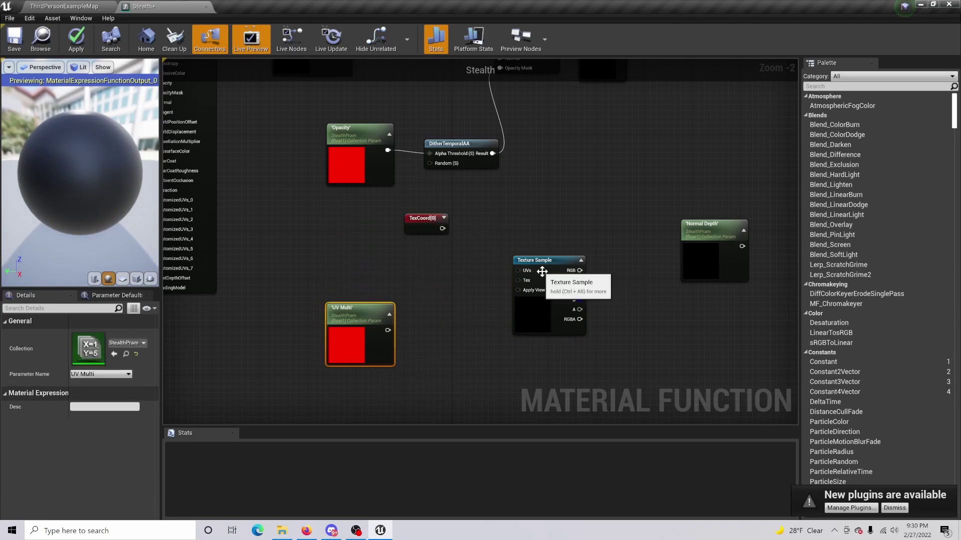
pyautogui.moveTo(536, 262); pyautogui.dragTo(572, 317)
pyautogui.moveTo(685, 245); pyautogui.dragTo(731, 323)
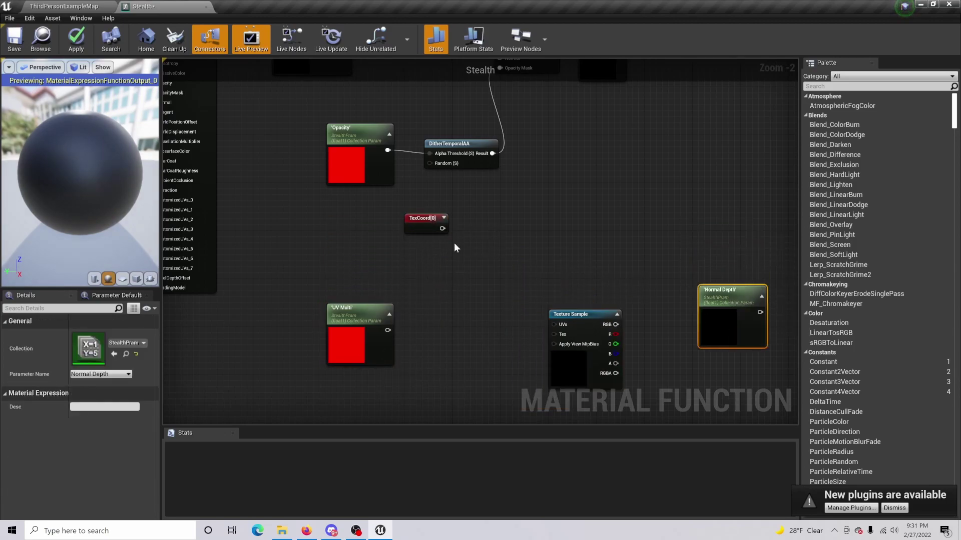
# Create a Multiply node with TexCoord wired to input A and UV Multi wired to input B
pyautogui.moveTo(427, 231); pyautogui.dragTo(448, 254)
pyautogui.write('multipl')
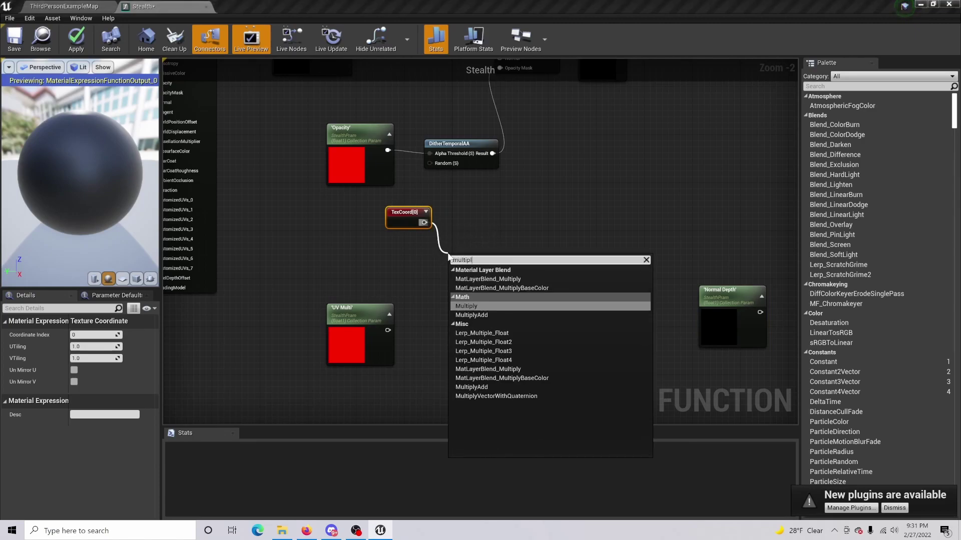
pyautogui.click(492, 306)
pyautogui.moveTo(530, 278); pyautogui.dragTo(520, 218, button='right')
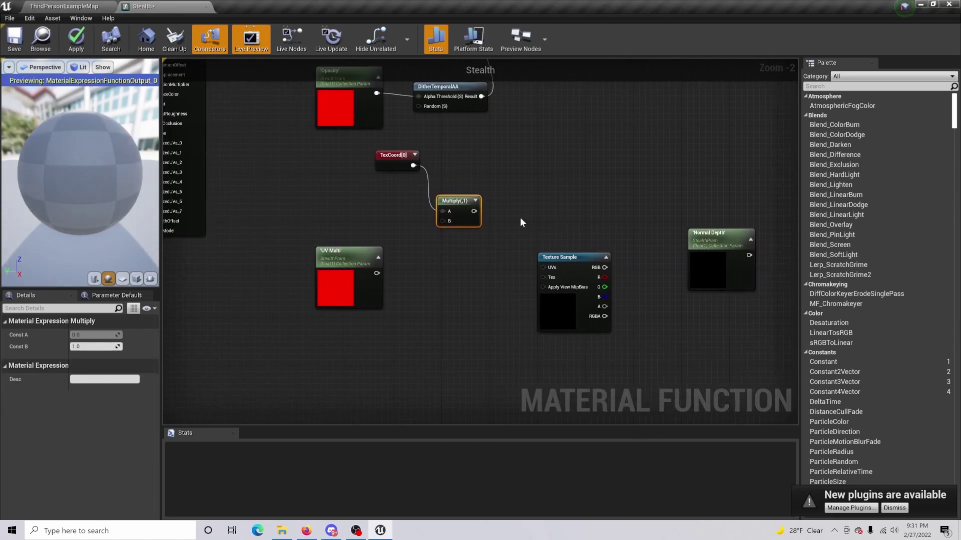
pyautogui.moveTo(376, 273); pyautogui.dragTo(443, 221)
# Add a Panner node beside Multiply and wire the Multiply output into its Coordinate input
pyautogui.moveTo(447, 248); pyautogui.dragTo(378, 245, button='right')
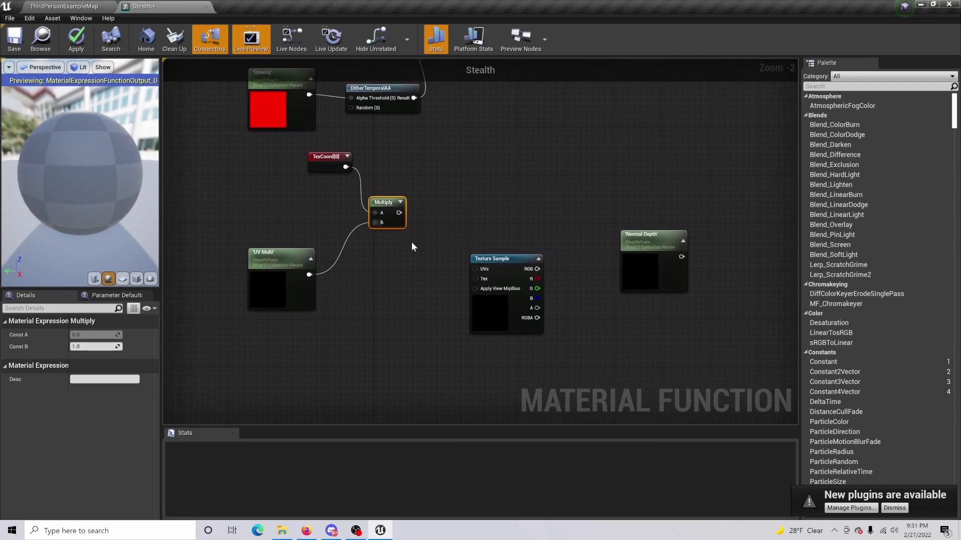
pyautogui.moveTo(411, 241); pyautogui.dragTo(351, 221, button='right')
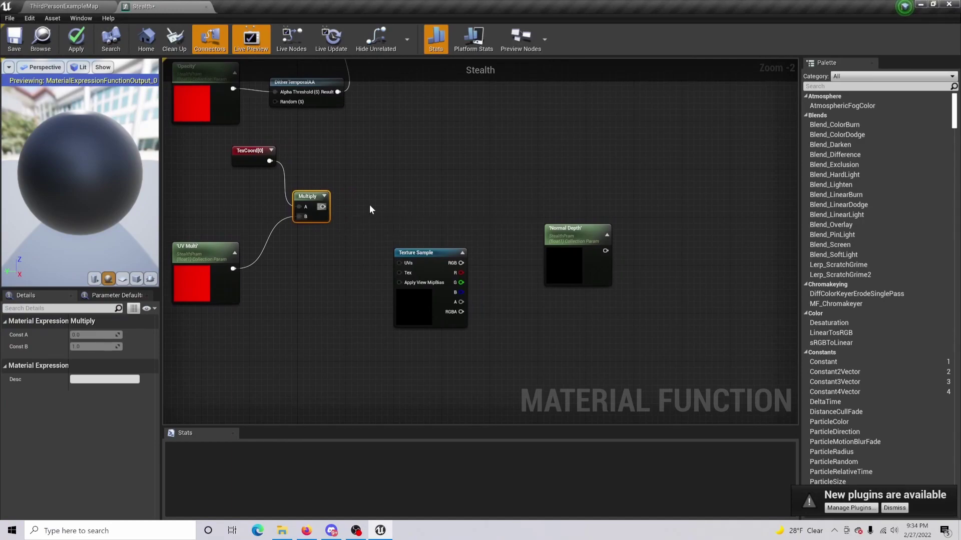
pyautogui.click(399, 182)
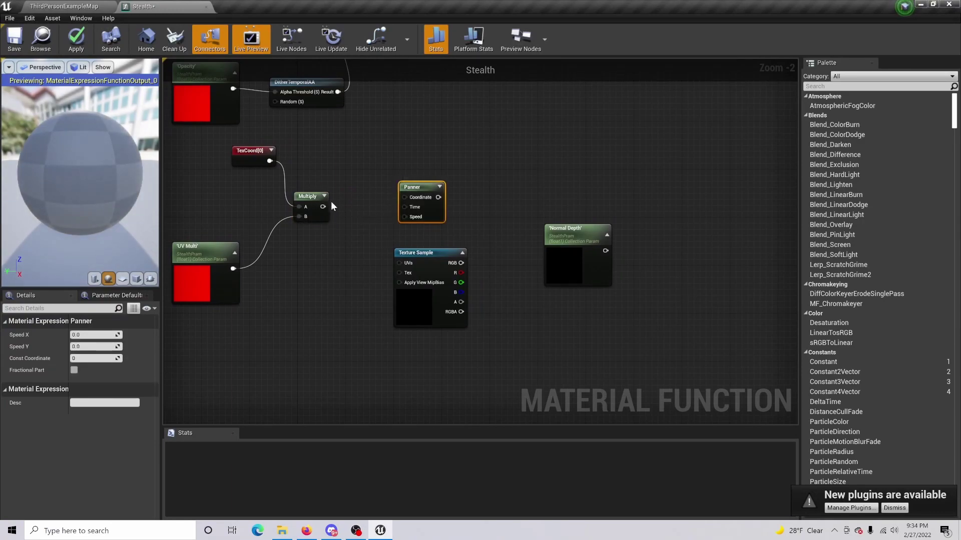
pyautogui.moveTo(321, 207); pyautogui.dragTo(373, 205)
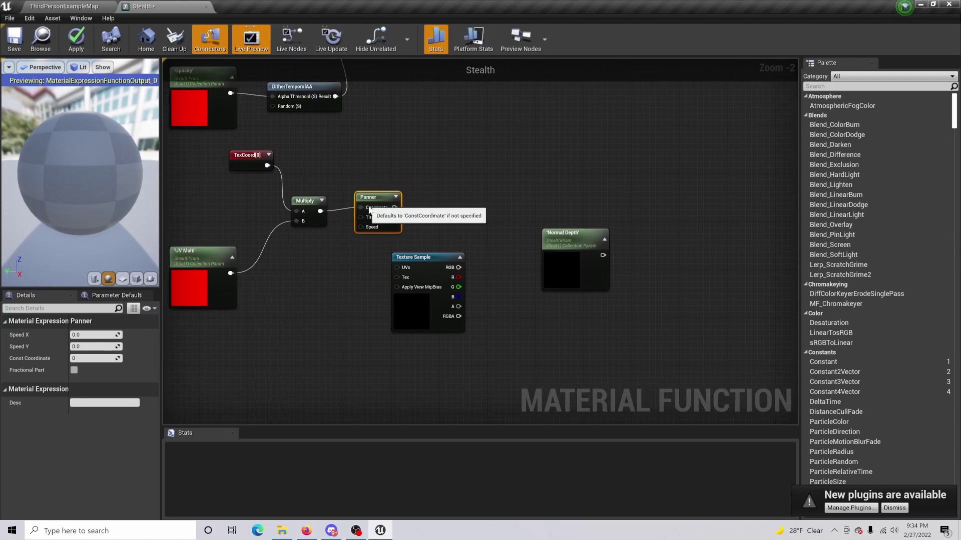
# Set the Panner node's Speed X to 0.01
pyautogui.click(95, 334)
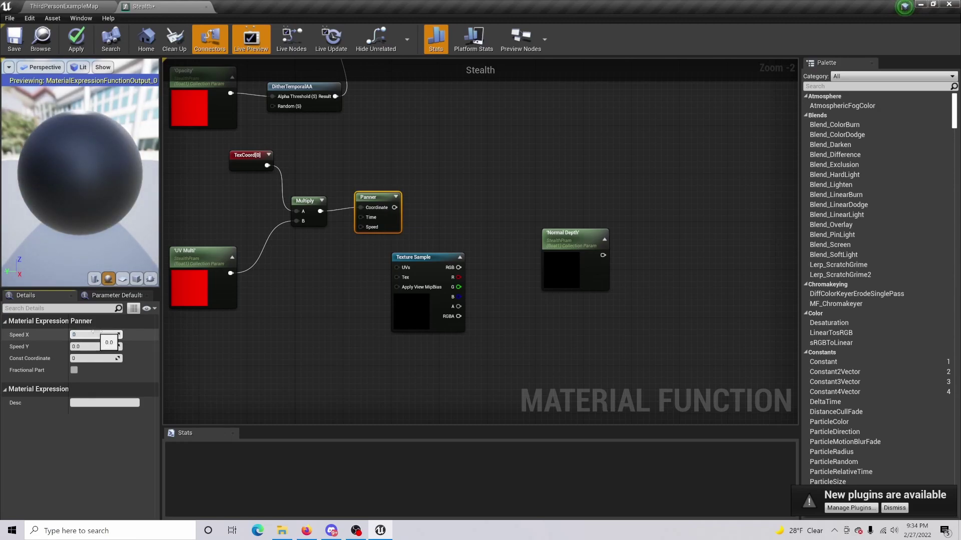
pyautogui.write('0.01')
pyautogui.press('Tab')
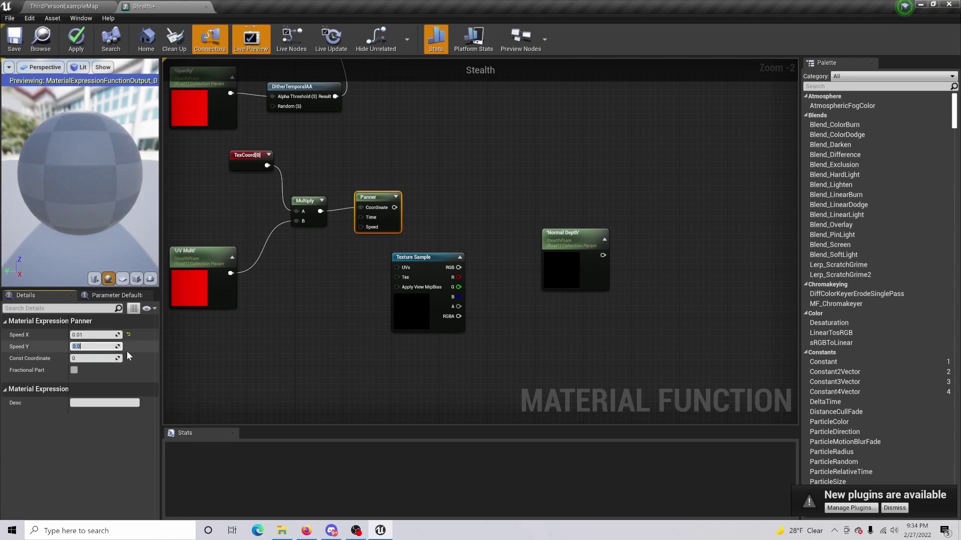
# Set the Panner node's Speed Y to -0.01
pyautogui.write('0.01')
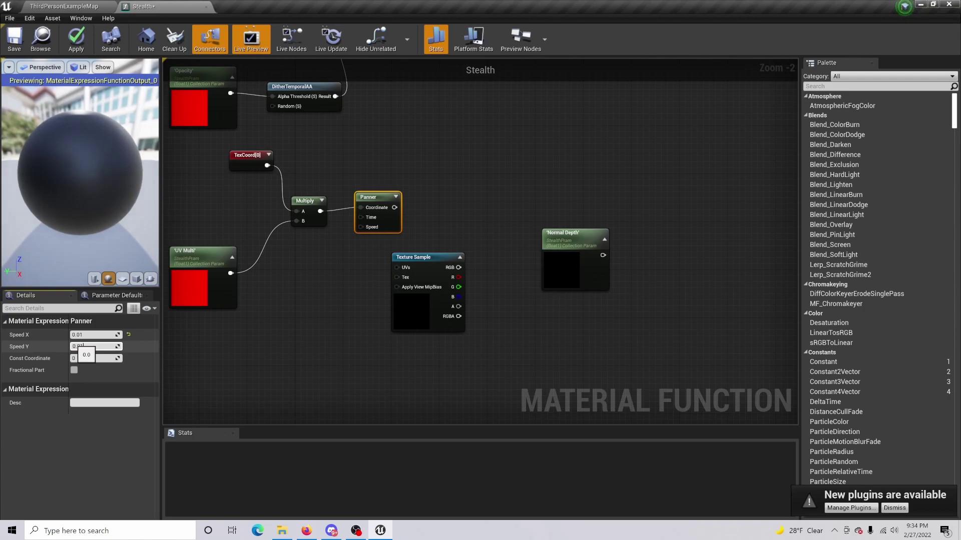
pyautogui.write('-')
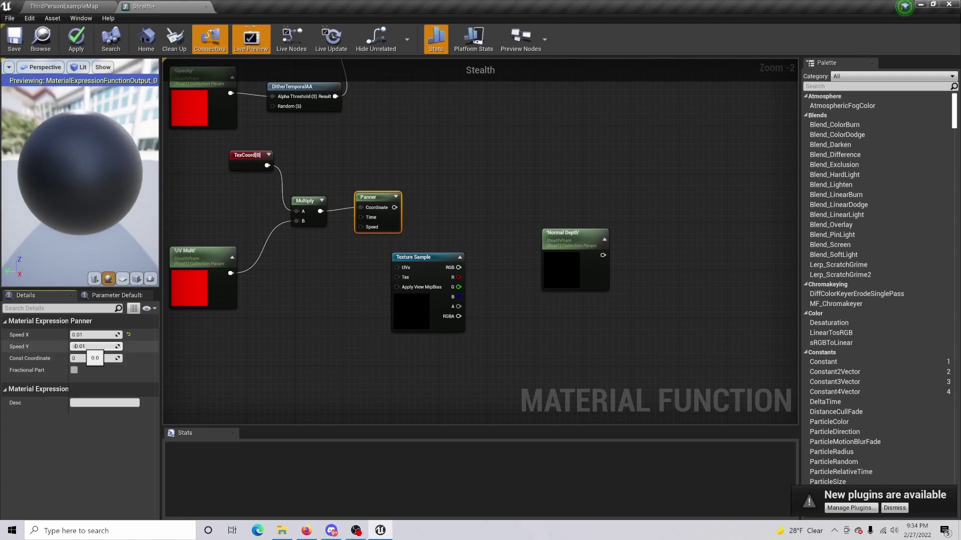
pyautogui.press('Return')
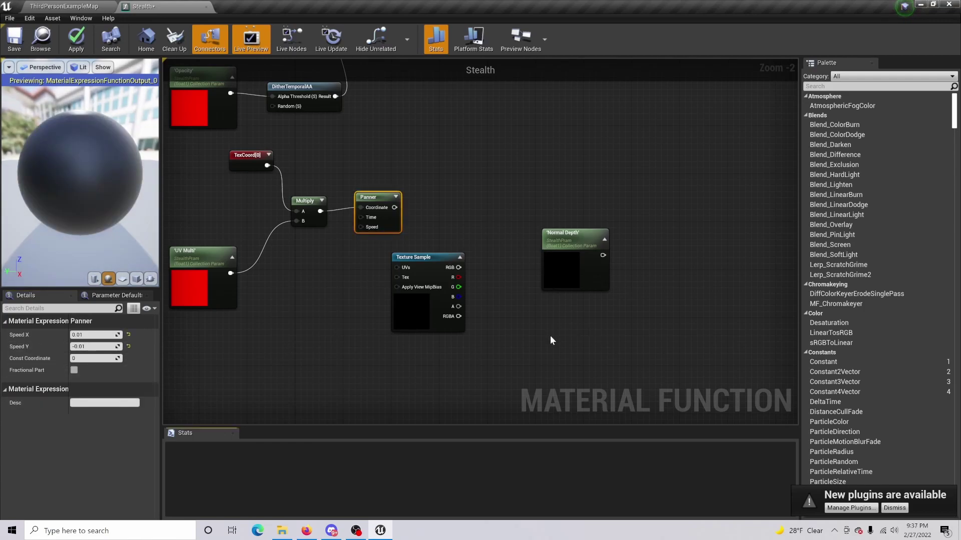
# Wire the Panner output into the Texture Sample's UVs input and align the Texture Sample beside the Panner
pyautogui.moveTo(551, 337); pyautogui.dragTo(491, 336, button='right')
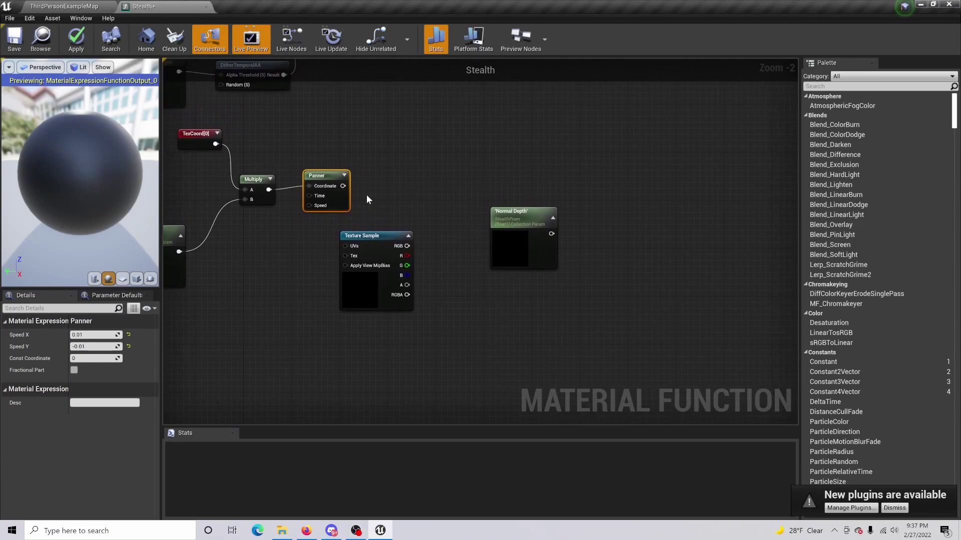
pyautogui.moveTo(342, 186); pyautogui.dragTo(344, 243)
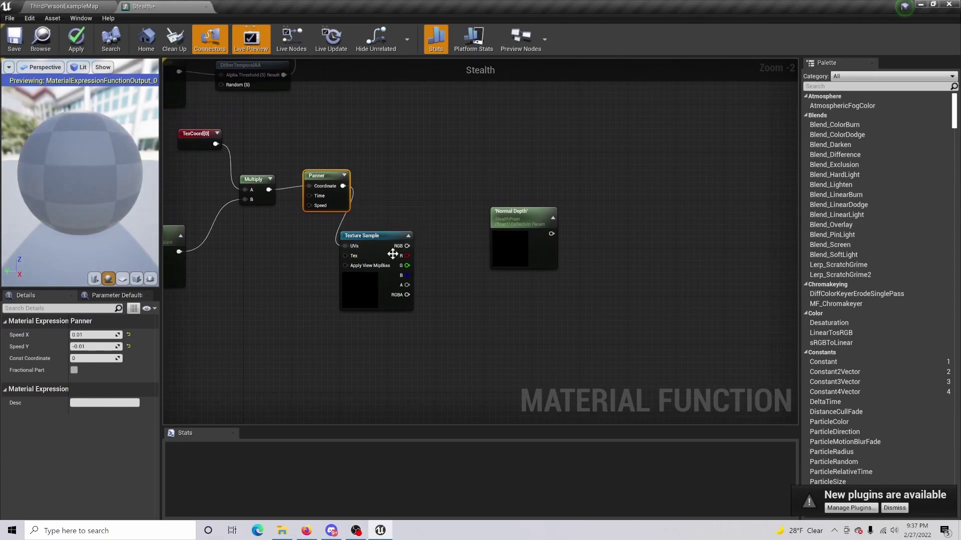
pyautogui.moveTo(399, 231); pyautogui.dragTo(435, 171)
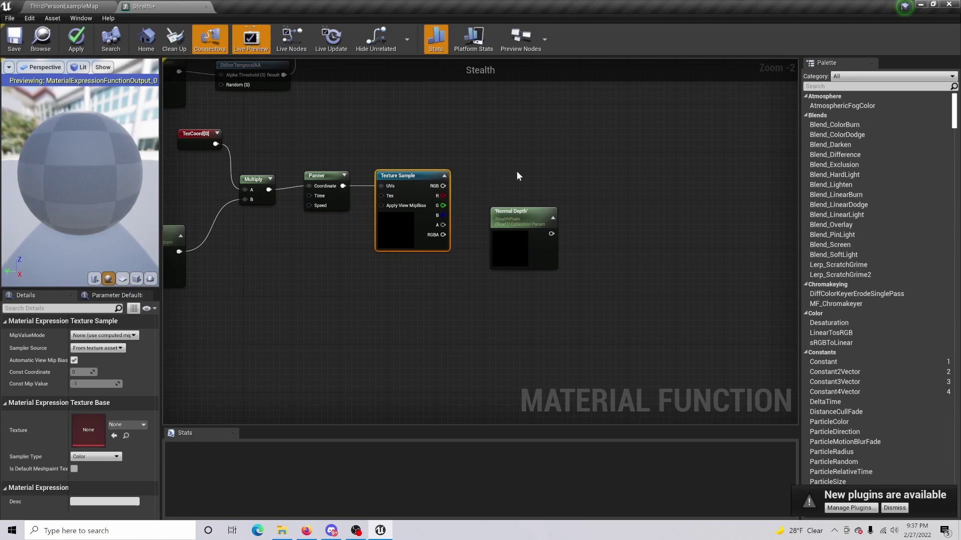
# Assign the T_Brick_Clay_Beveled_D texture to the Texture Sample node
pyautogui.moveTo(518, 175); pyautogui.dragTo(485, 231, button='right')
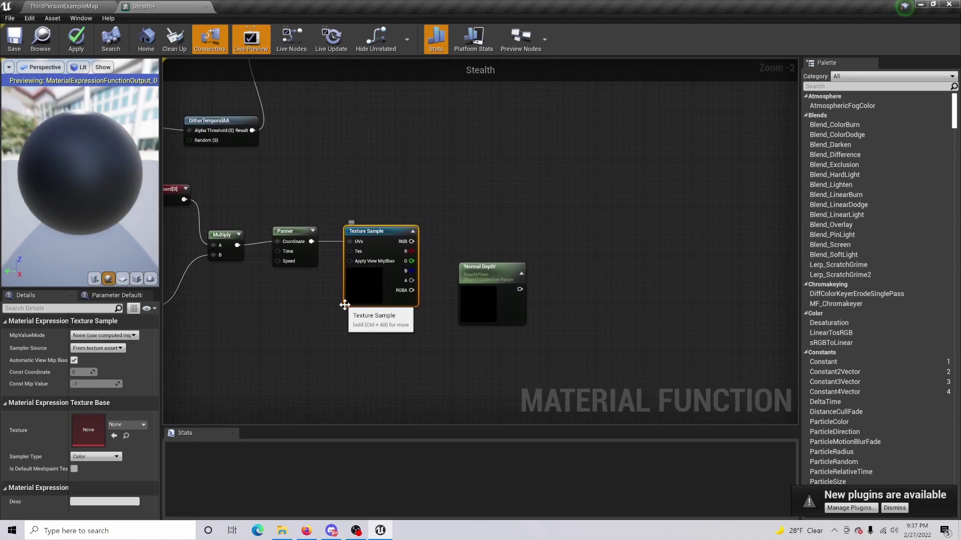
pyautogui.click(128, 425)
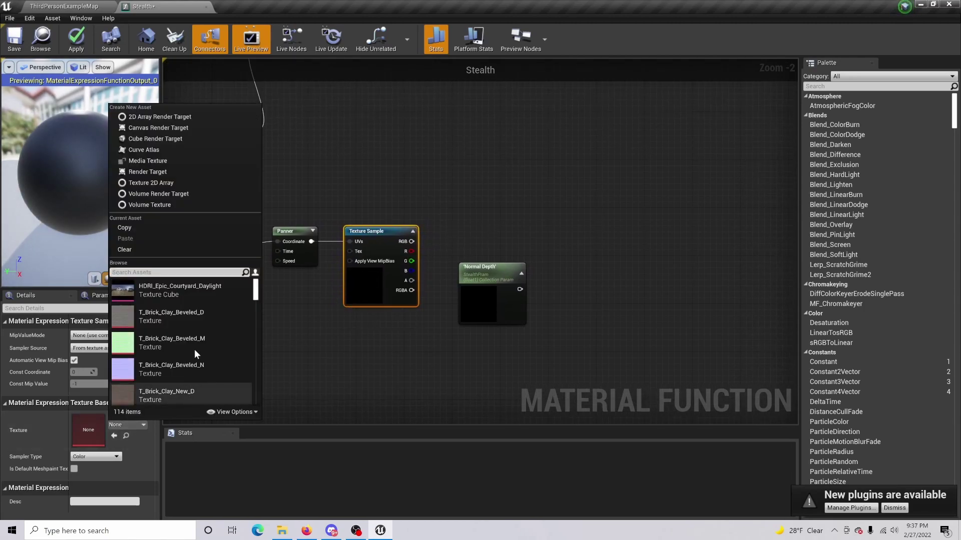
pyautogui.click(206, 321)
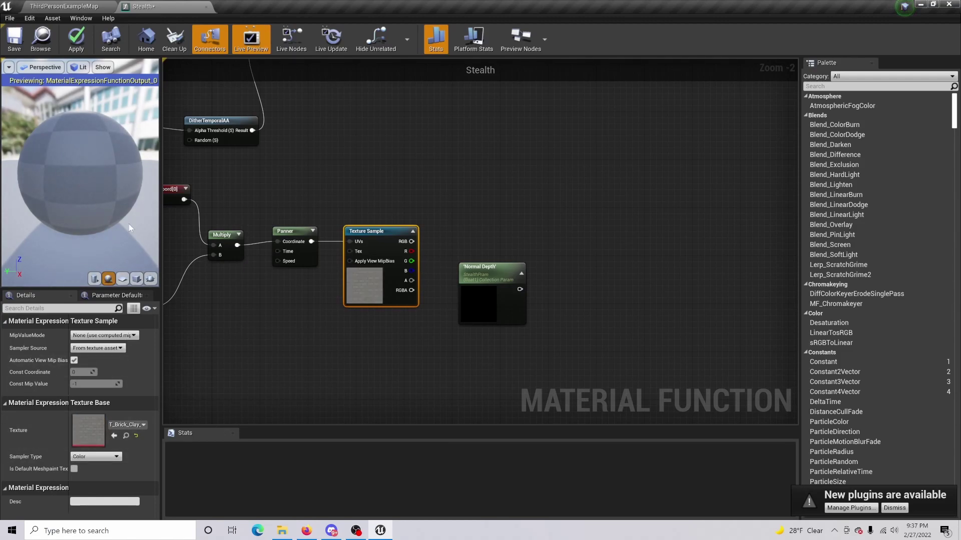
# Move the Normal Depth node below the Texture Sample and add a Lerp node above and to the right of the Texture Sample
pyautogui.moveTo(322, 327); pyautogui.dragTo(233, 323, button='right')
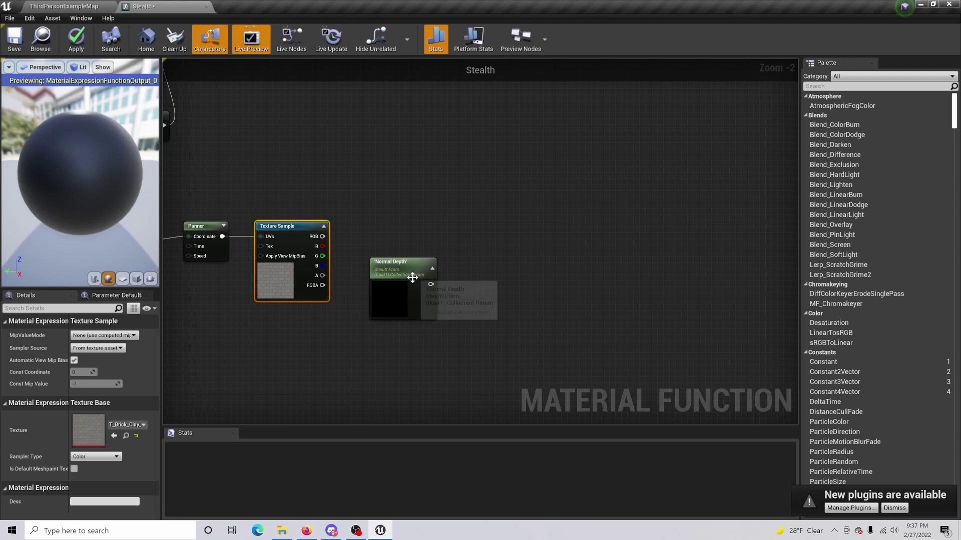
pyautogui.moveTo(412, 275); pyautogui.dragTo(418, 357)
pyautogui.moveTo(432, 307); pyautogui.dragTo(465, 328, button='right')
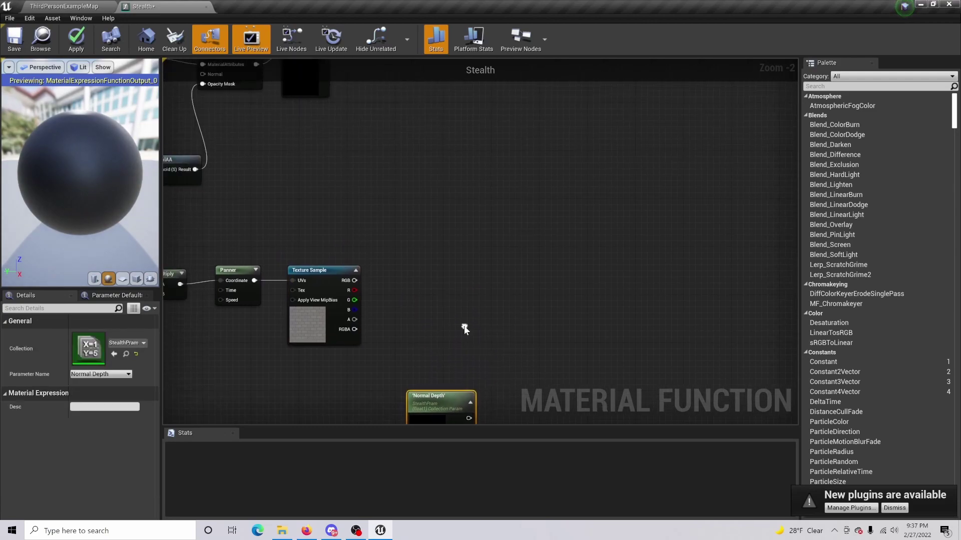
pyautogui.click(402, 175)
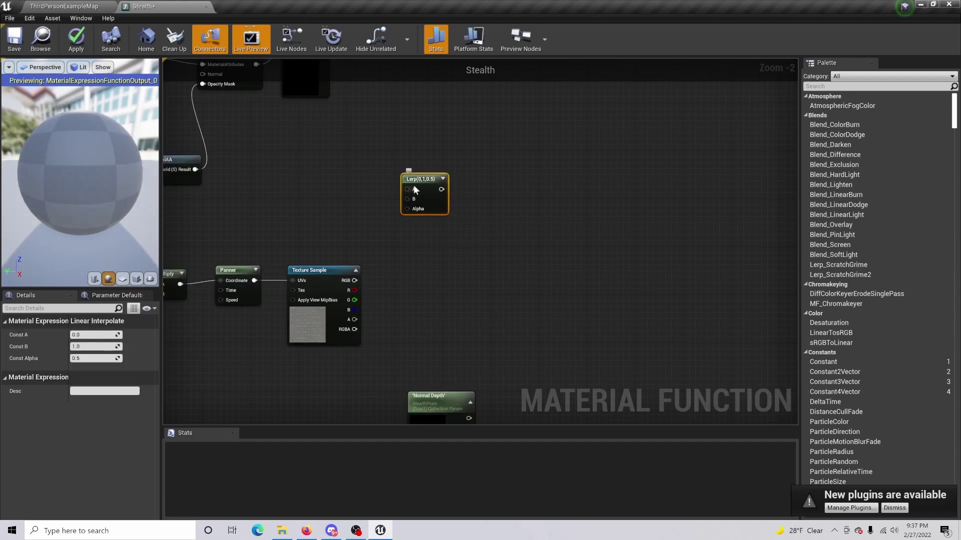
pyautogui.moveTo(438, 205); pyautogui.dragTo(438, 217)
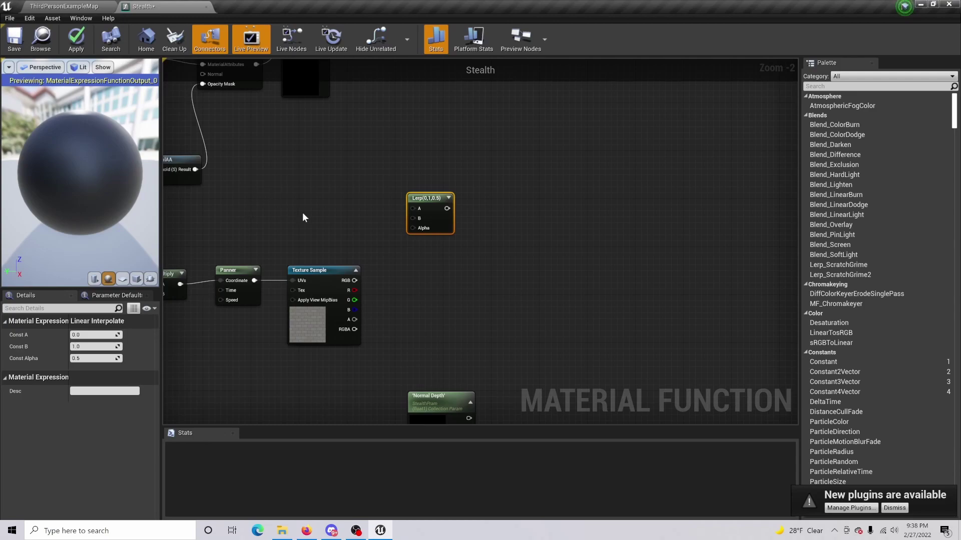
# Add a Constant3Vector node beside the Lerp and set its blue value to 1.0
pyautogui.click(310, 195)
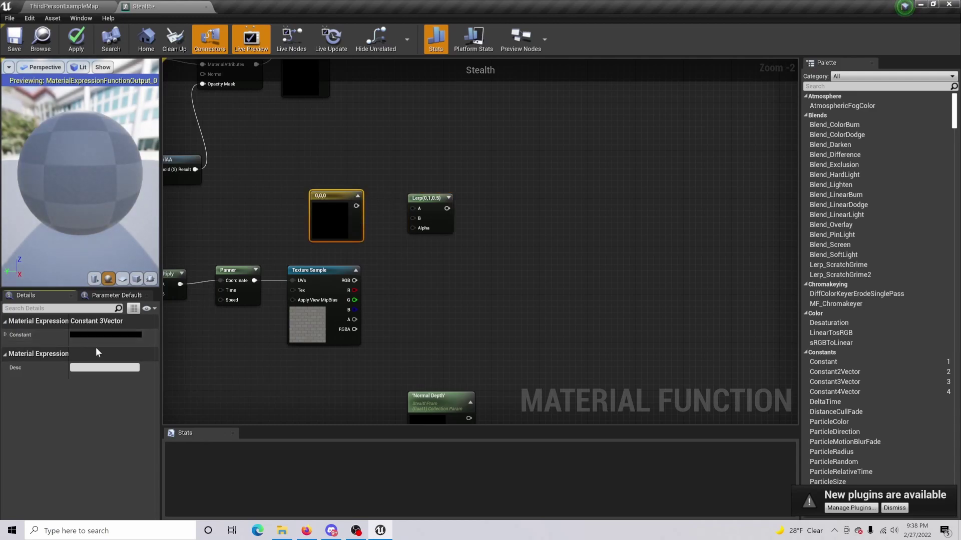
pyautogui.click(95, 335)
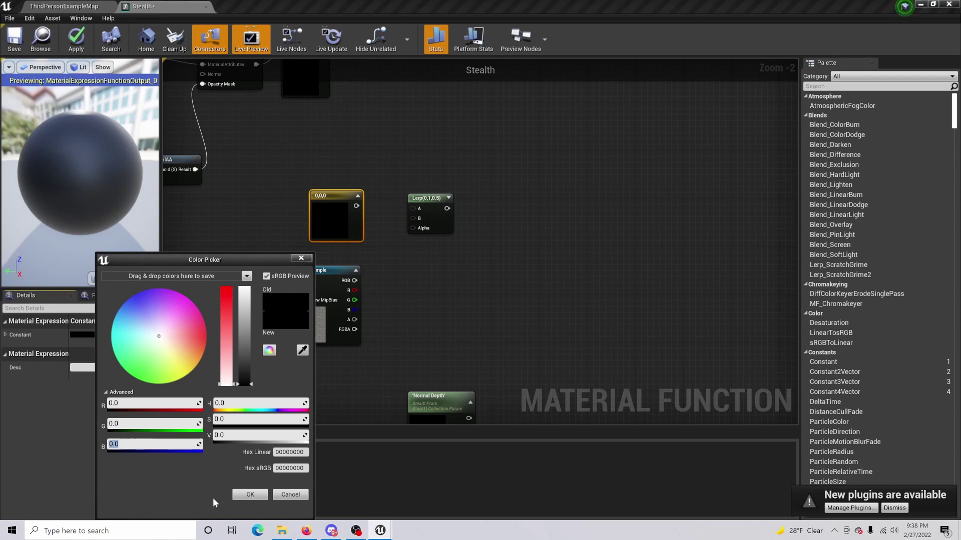
pyautogui.press('Return')
pyautogui.click(250, 495)
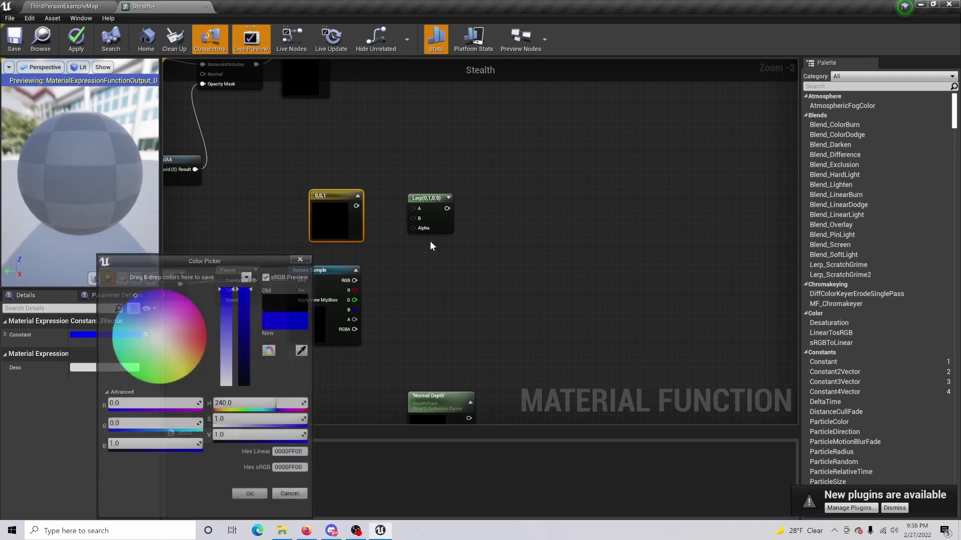
# Wire the blue constant into Lerp input A, the Texture Sample RGB into B, and Normal Depth into Alpha
pyautogui.moveTo(357, 205); pyautogui.dragTo(414, 209)
pyautogui.moveTo(360, 281); pyautogui.dragTo(413, 219)
pyautogui.moveTo(530, 228); pyautogui.dragTo(462, 230, button='right')
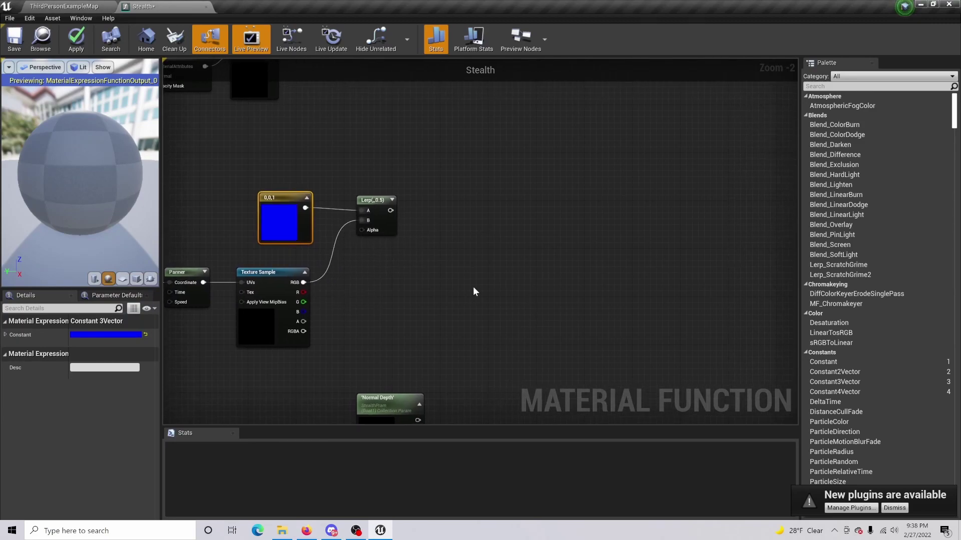
pyautogui.moveTo(410, 410); pyautogui.dragTo(359, 230)
# Create an Add node fed by the Normal output of GetMaterialAttributes and place it below SetMaterialAttributes
pyautogui.click(494, 330)
pyautogui.moveTo(494, 331); pyautogui.dragTo(606, 290, button='right')
pyautogui.moveTo(307, 165); pyautogui.dragTo(411, 230, button='right')
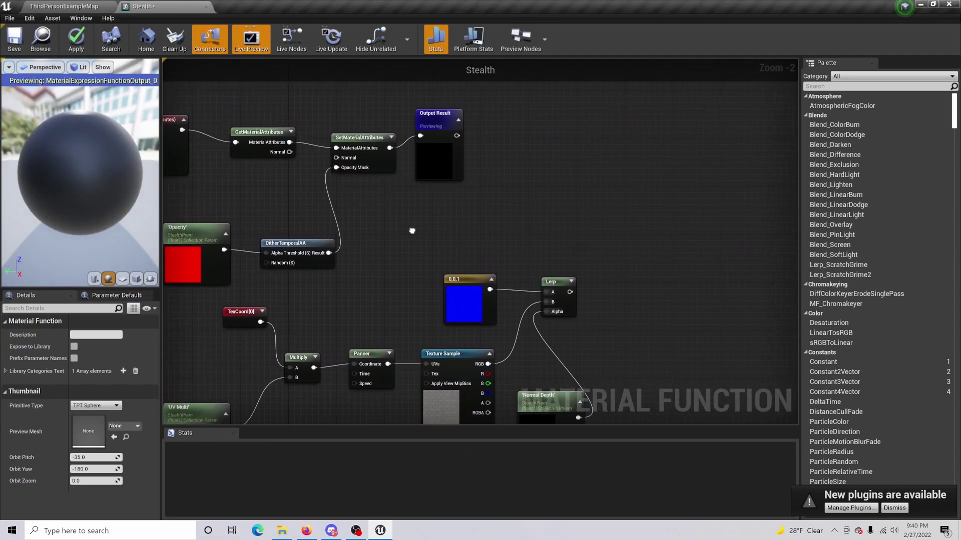
pyautogui.moveTo(289, 152); pyautogui.dragTo(367, 220)
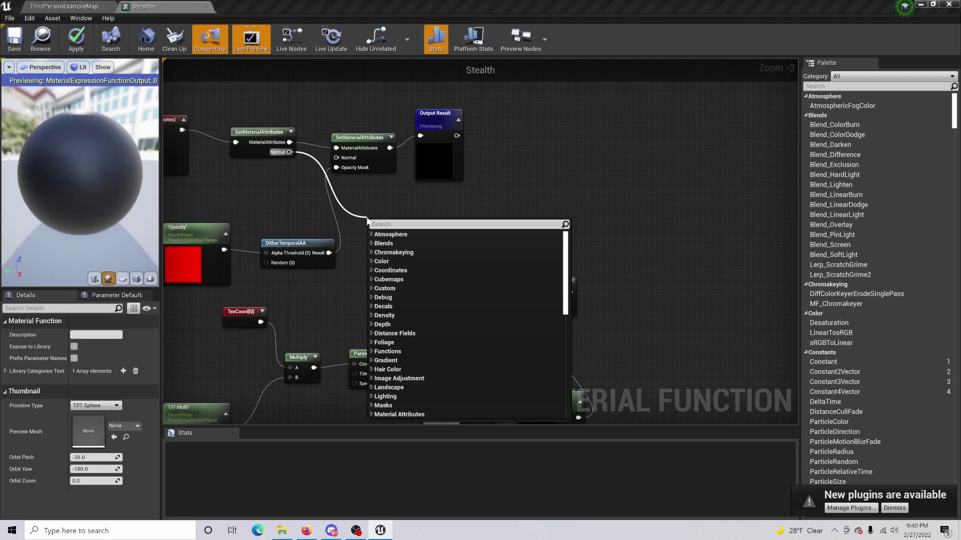
pyautogui.write('add')
pyautogui.click(434, 271)
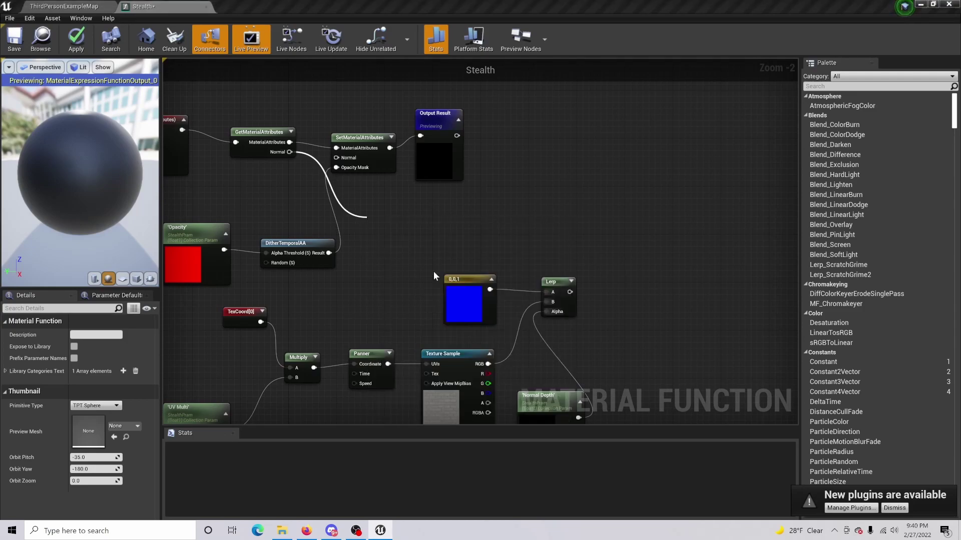
pyautogui.moveTo(439, 233); pyautogui.dragTo(461, 231, button='right')
pyautogui.moveTo(402, 220); pyautogui.dragTo(492, 208)
# Wire the Lerp output into Add input B and the Add output into SetMaterialAttributes' Normal, and apply the function's changes
pyautogui.moveTo(592, 290); pyautogui.dragTo(359, 163)
pyautogui.moveTo(485, 214); pyautogui.dragTo(407, 232)
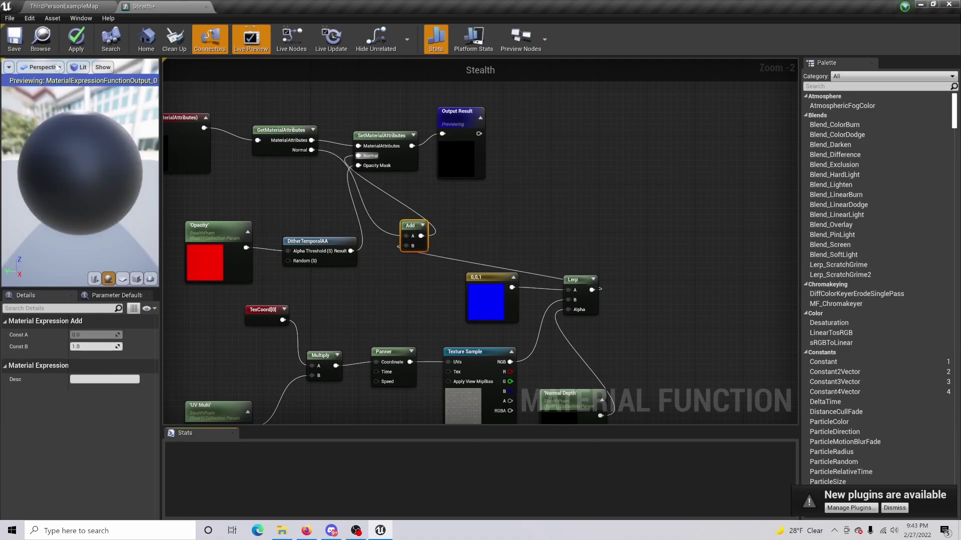
pyautogui.click(77, 39)
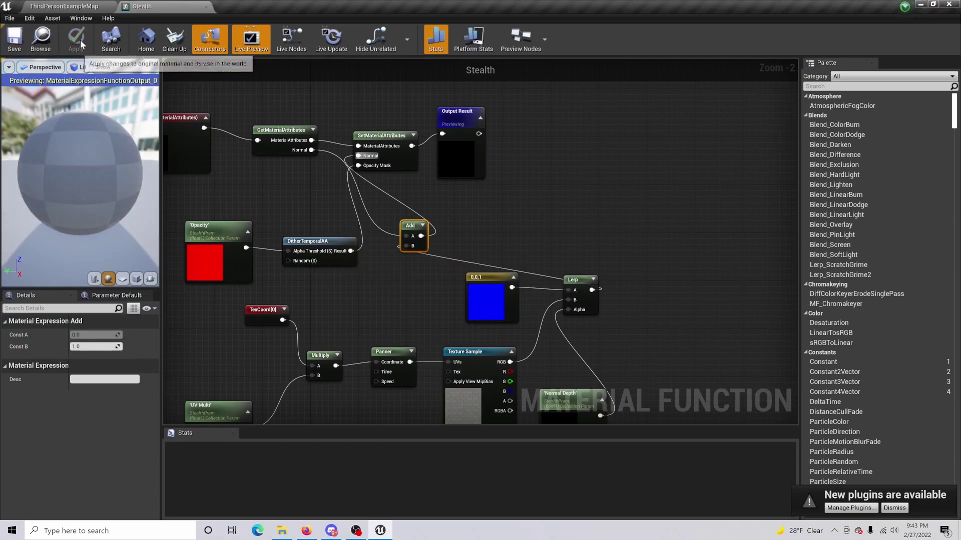
# Open the M_Male_Body material from the level's Content folder Mannequin/Character/Materials
pyautogui.click(79, 6)
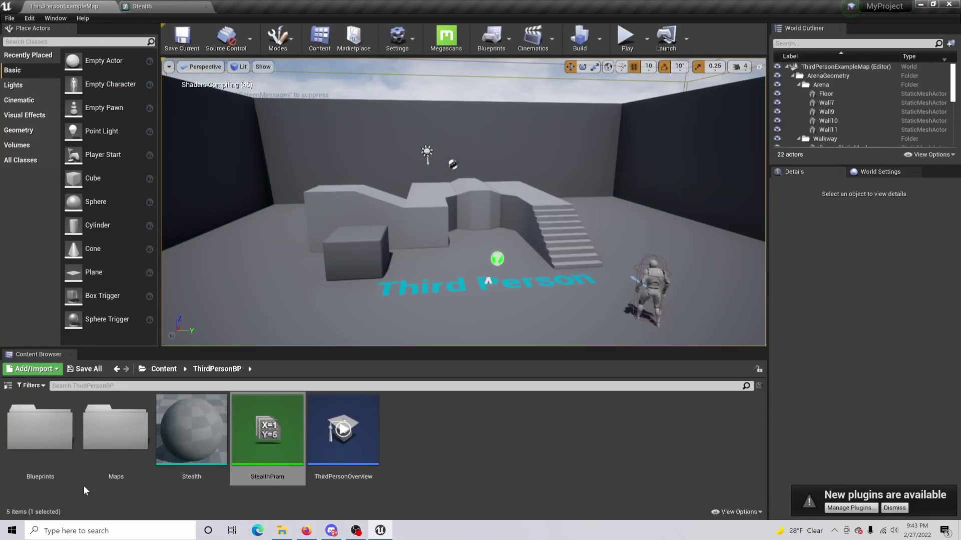
pyautogui.click(8, 386)
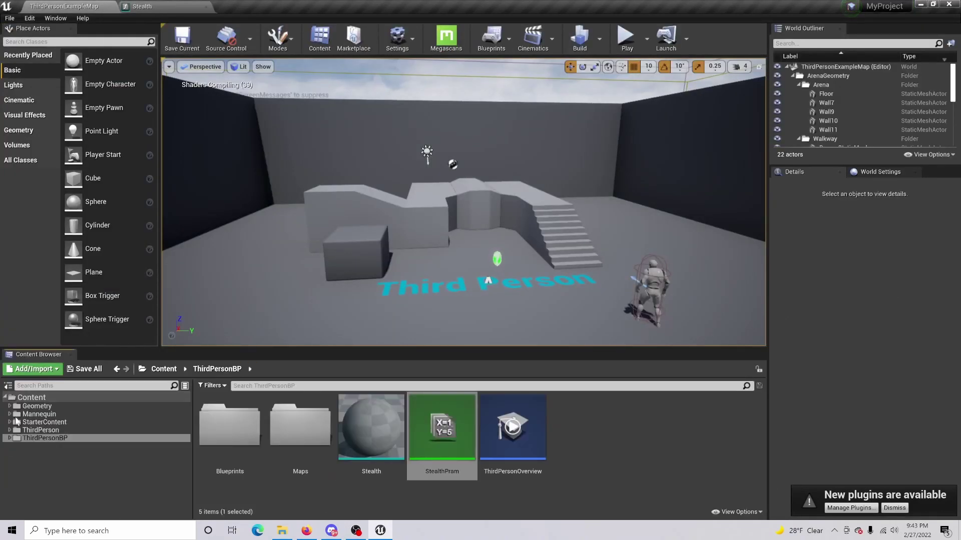
pyautogui.click(62, 415)
pyautogui.click(297, 432)
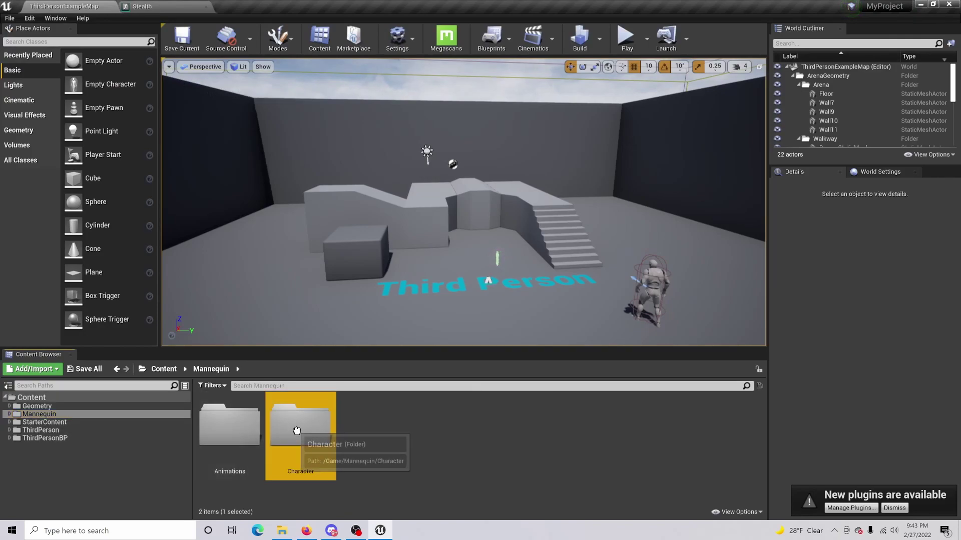
pyautogui.doubleClick(297, 431)
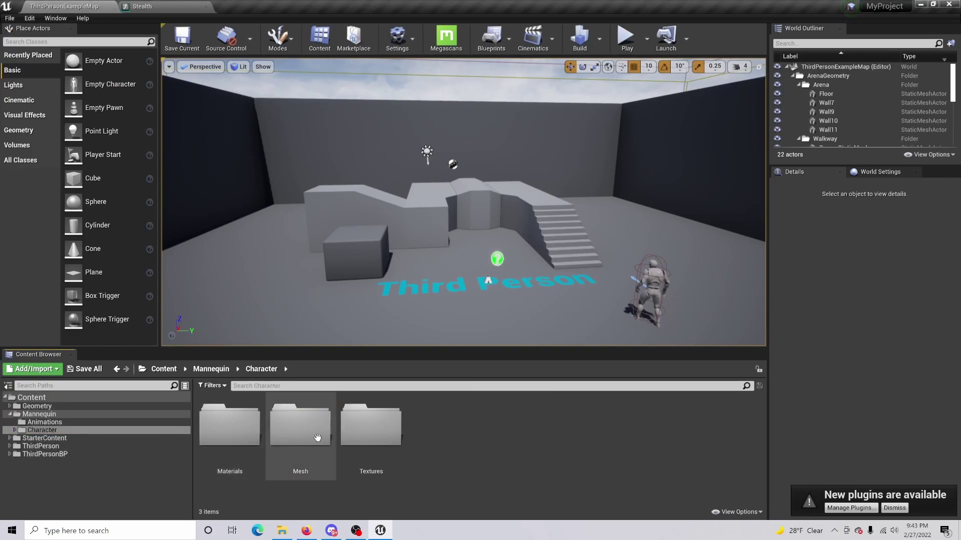
pyautogui.click(229, 428)
pyautogui.doubleClick(230, 428)
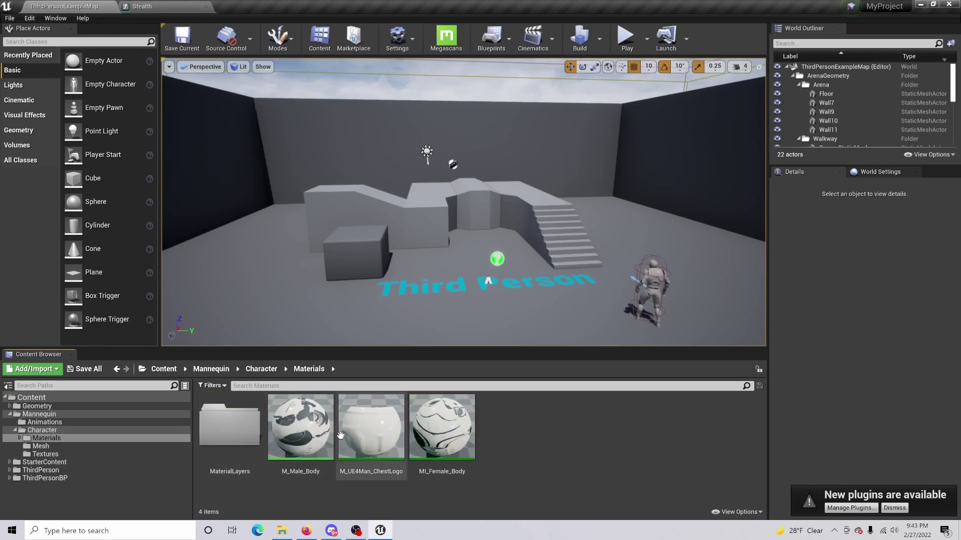
pyautogui.doubleClick(306, 430)
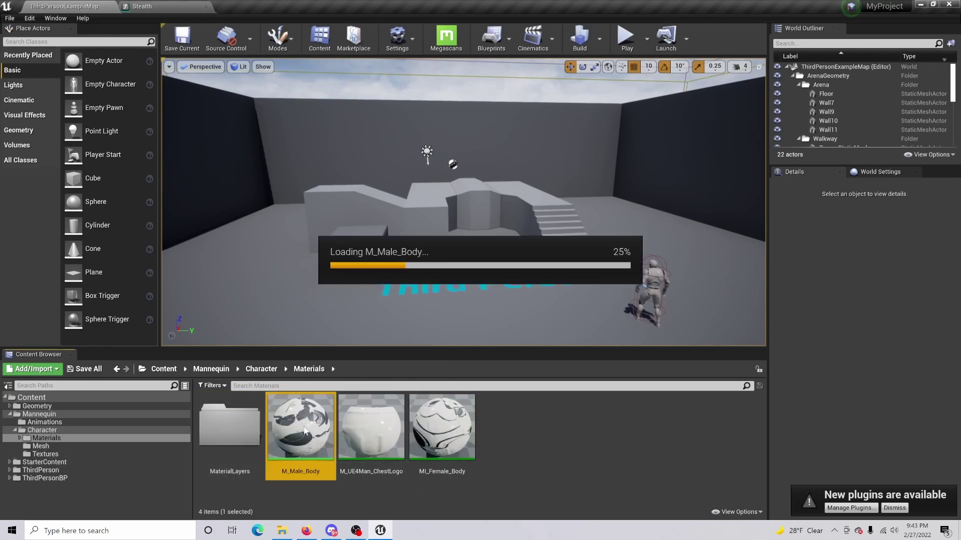
# Duplicate the MatLayerBlend_NormalBlend node and set the copy's material function to Stealth
pyautogui.moveTo(339, 337); pyautogui.dragTo(396, 339, button='right')
pyautogui.scroll(-5, 419, 335)
pyautogui.scroll(3, 320, 321)
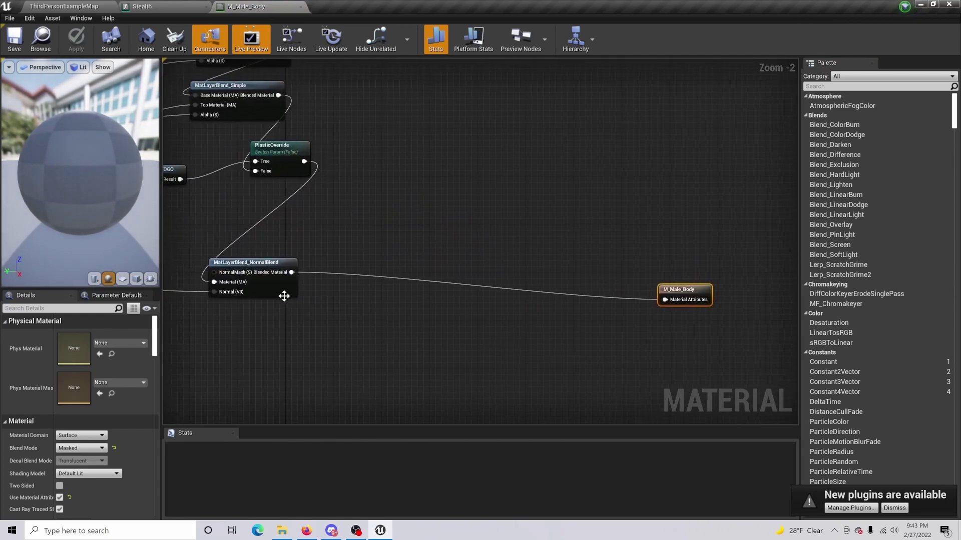
pyautogui.click(281, 294)
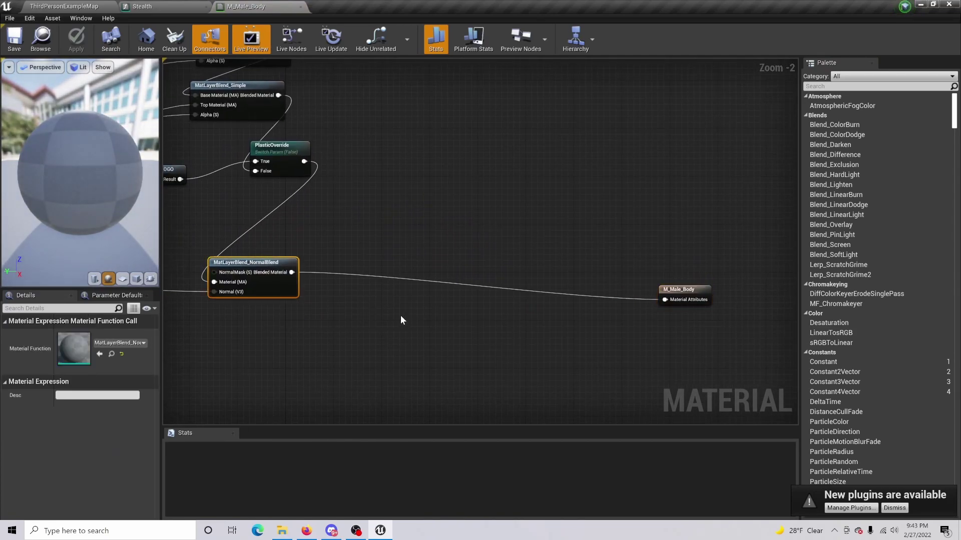
pyautogui.hotkey('ctrl', 'v')
pyautogui.moveTo(371, 267); pyautogui.dragTo(385, 259, button='right')
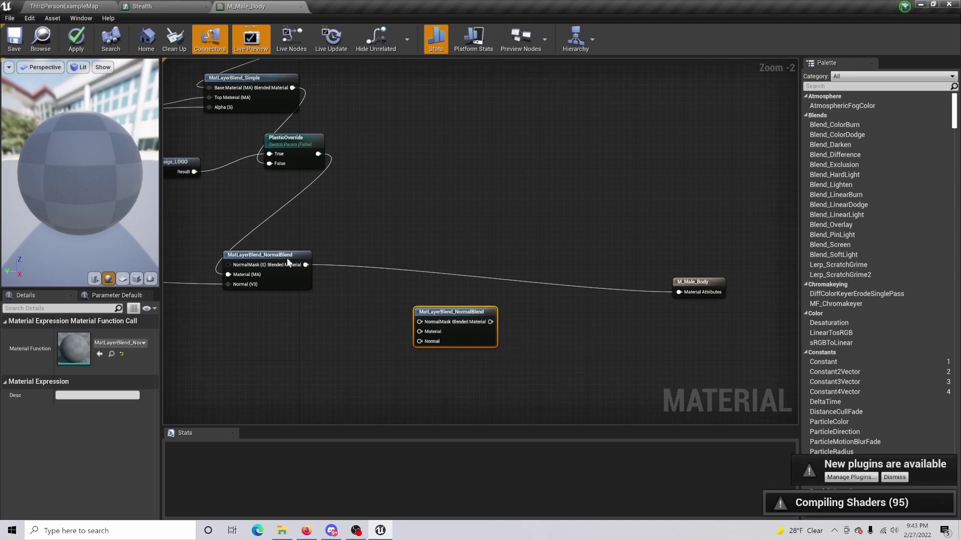
pyautogui.click(115, 343)
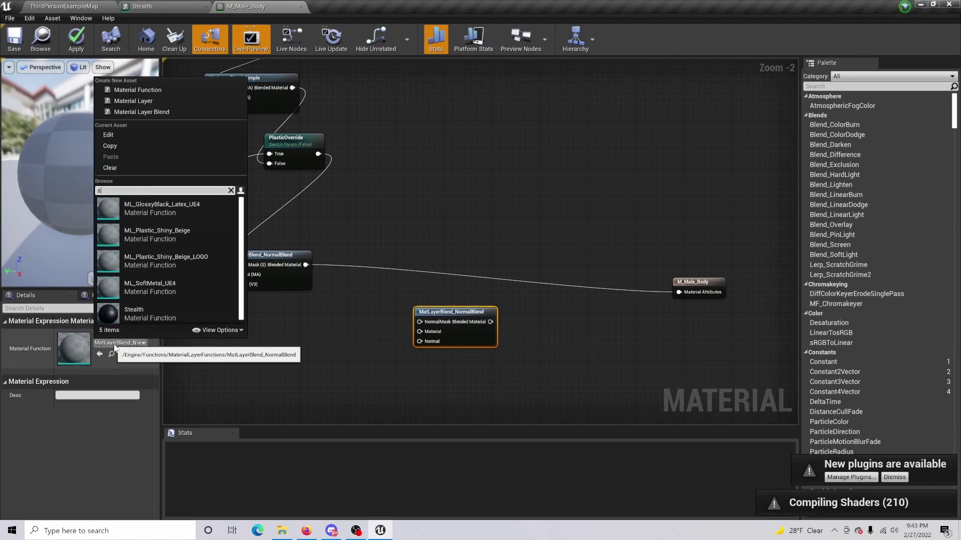
pyautogui.write('stea')
pyautogui.click(194, 206)
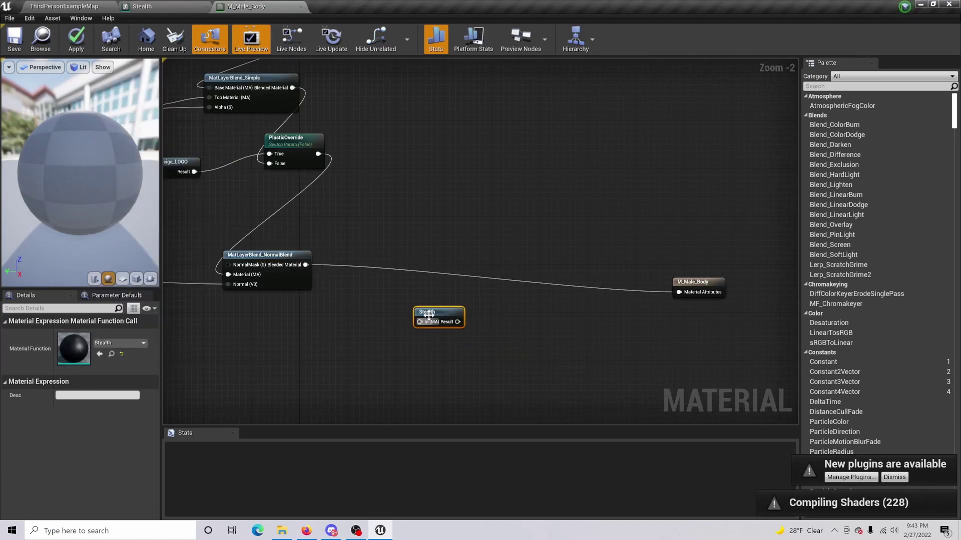
# Insert the Stealth node between MatLayerBlend_NormalBlend's Blended Material output and M_Male_Body's Material Attributes input
pyautogui.moveTo(435, 305); pyautogui.dragTo(417, 257)
pyautogui.moveTo(306, 265); pyautogui.dragTo(679, 293)
pyautogui.moveTo(414, 266); pyautogui.dragTo(432, 267)
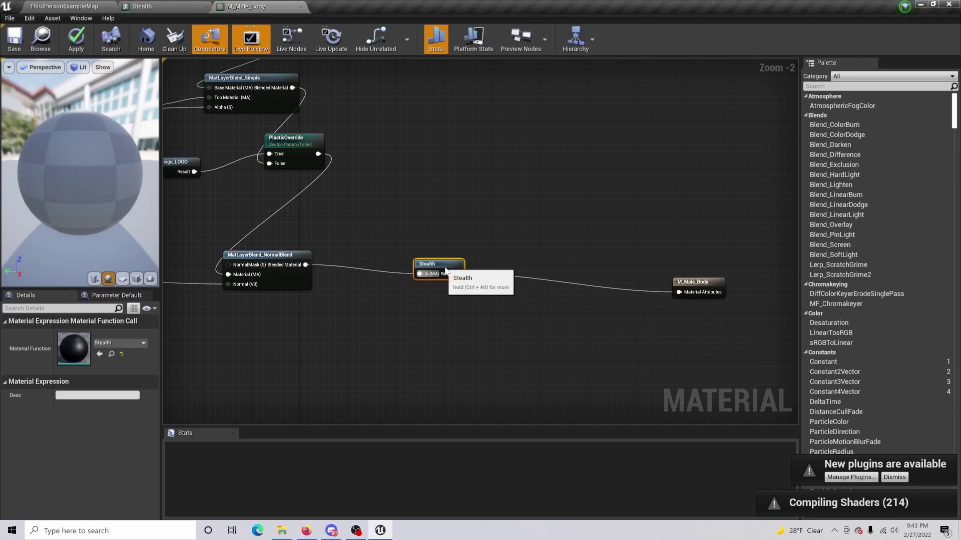
pyautogui.click(500, 295)
# Open the ThirdPersonCharacter blueprint from the level's Content folder ThirdPersonBP/Blueprints
pyautogui.click(83, 6)
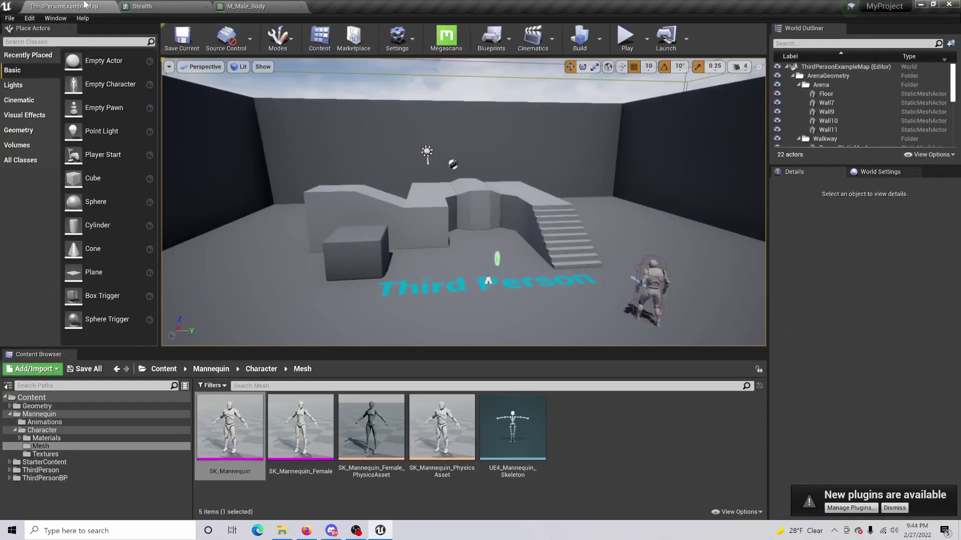
pyautogui.click(62, 431)
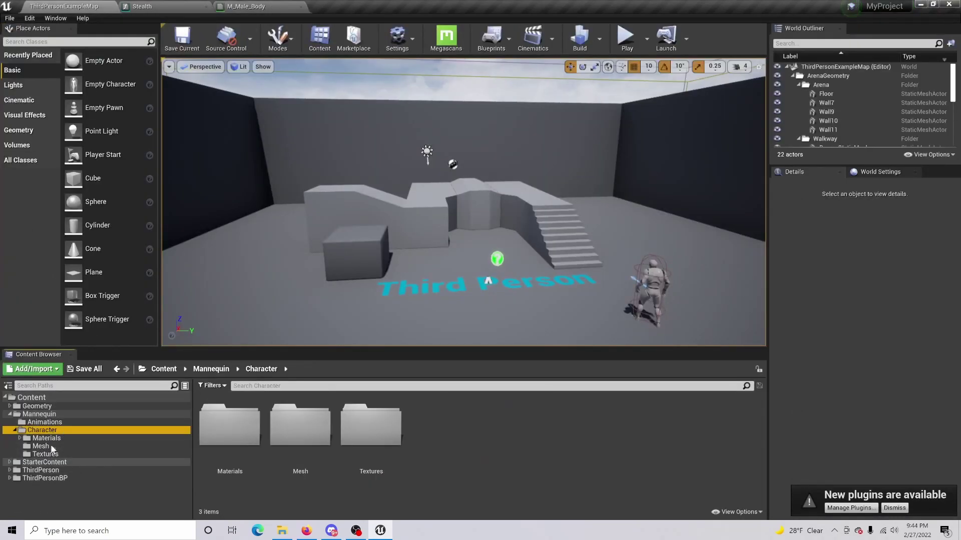
pyautogui.click(70, 470)
pyautogui.click(74, 478)
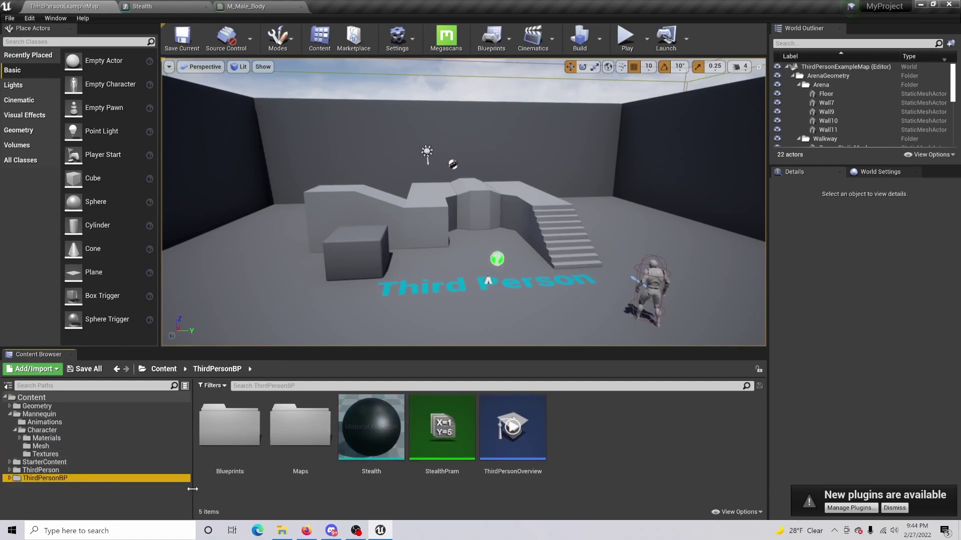
pyautogui.click(104, 472)
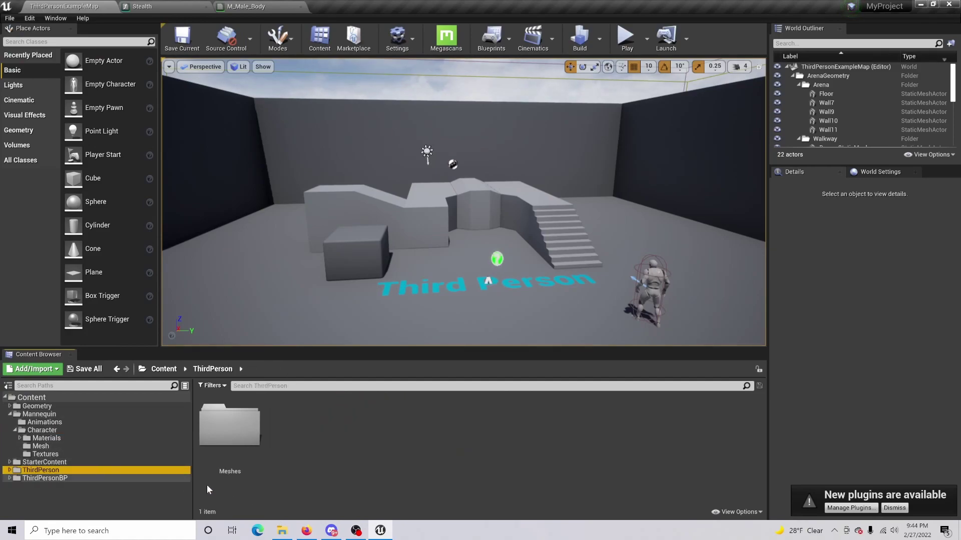
pyautogui.click(103, 478)
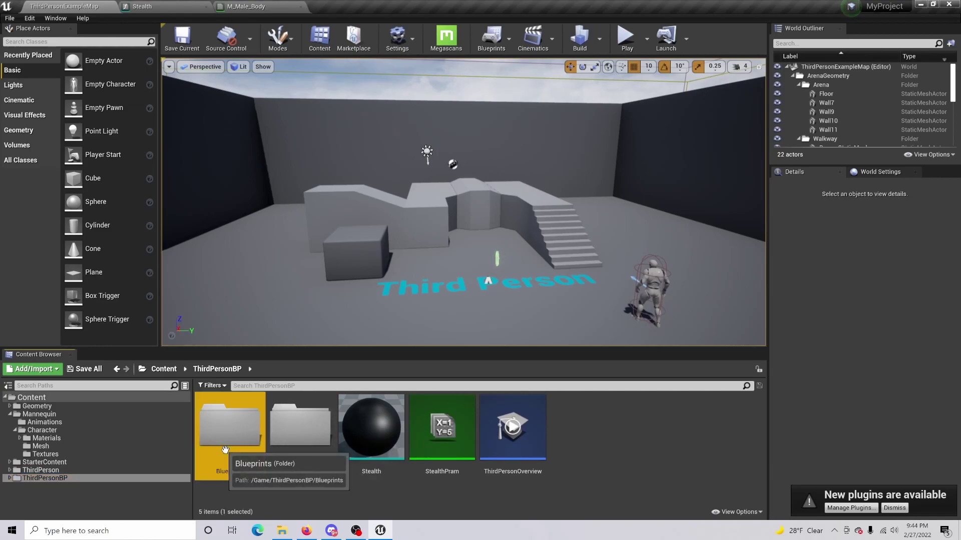
pyautogui.doubleClick(229, 428)
pyautogui.click(229, 431)
pyautogui.doubleClick(229, 431)
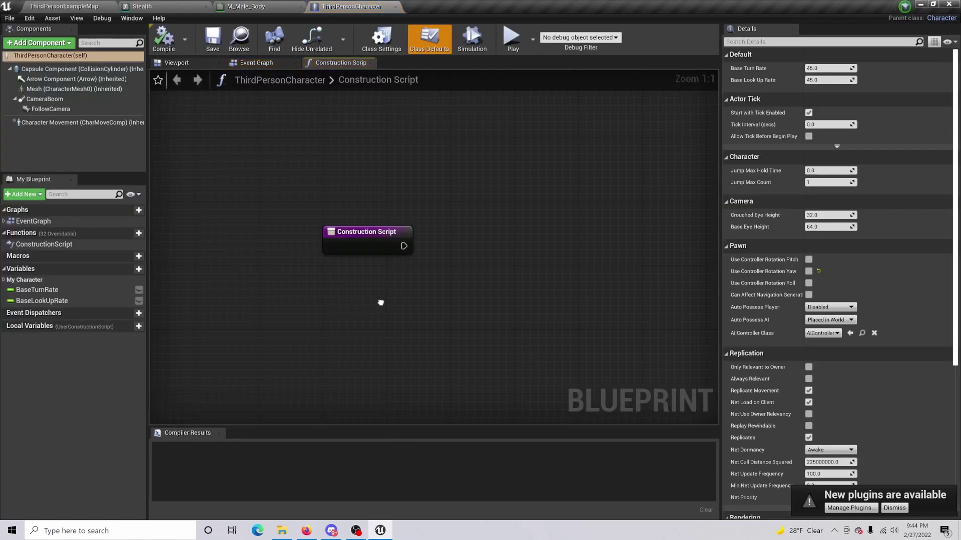
# Examine the character mesh in the blueprint's viewport and check which materials are assigned to it
pyautogui.click(186, 65)
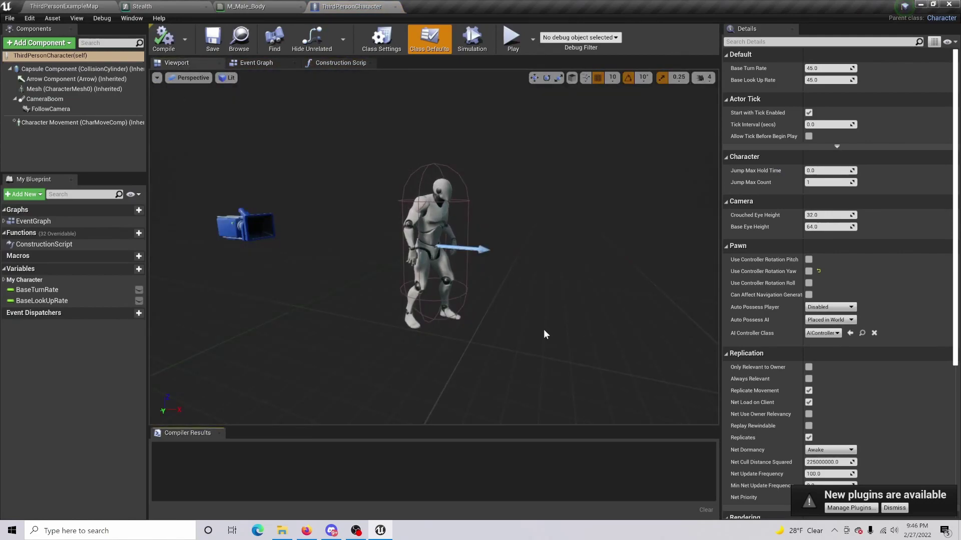
pyautogui.moveTo(544, 329); pyautogui.dragTo(490, 317, button='right')
pyautogui.scroll(3, 564, 296)
pyautogui.moveTo(564, 296); pyautogui.dragTo(528, 195, button='right')
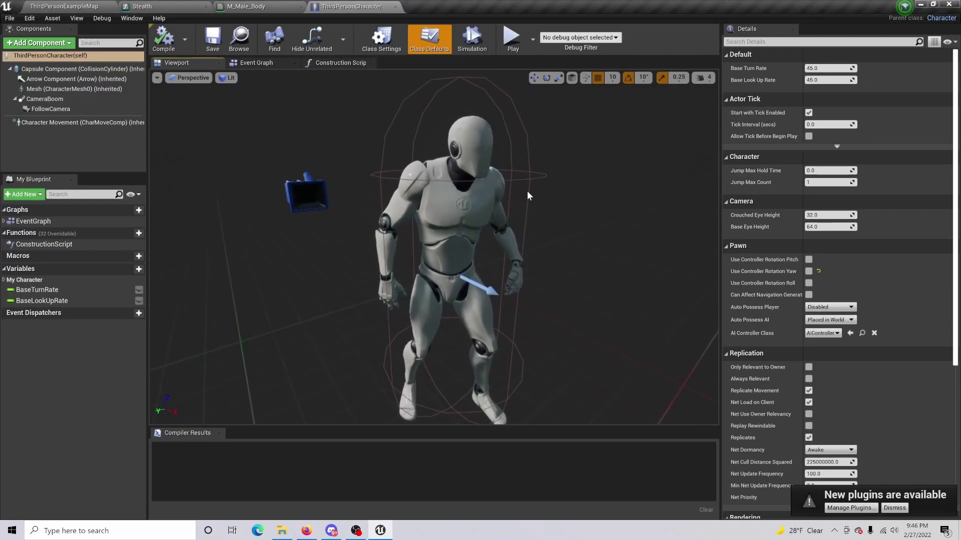
pyautogui.click(383, 284)
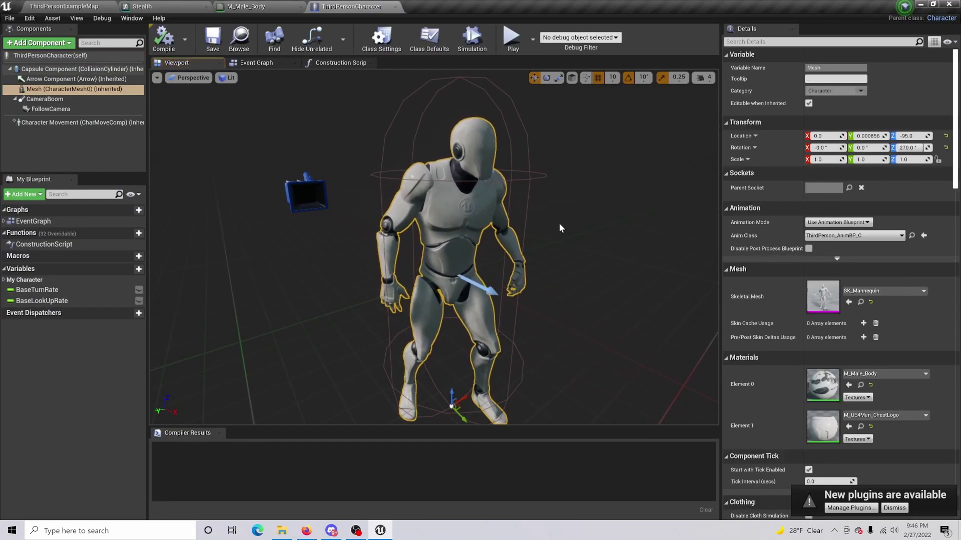
pyautogui.click(905, 375)
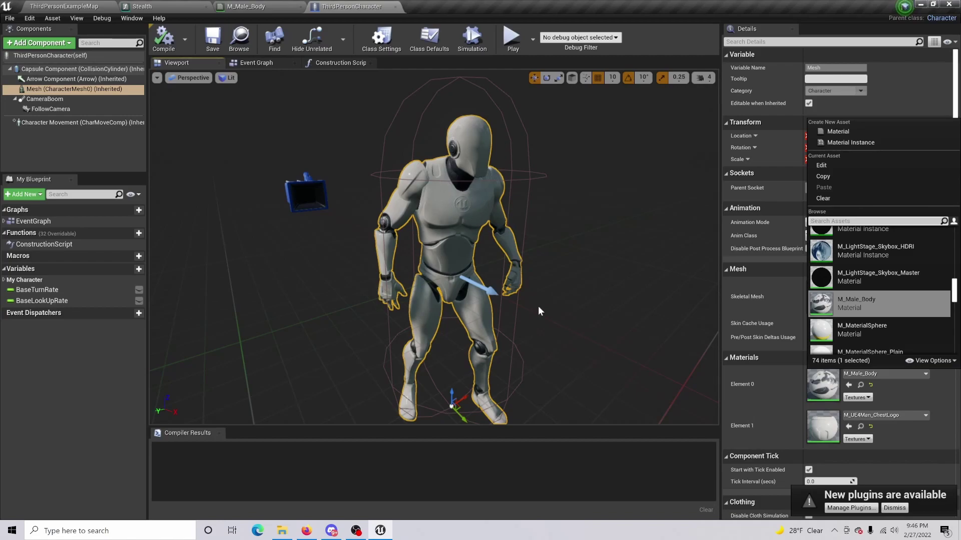
pyautogui.click(417, 317)
pyautogui.scroll(-5, 416, 317)
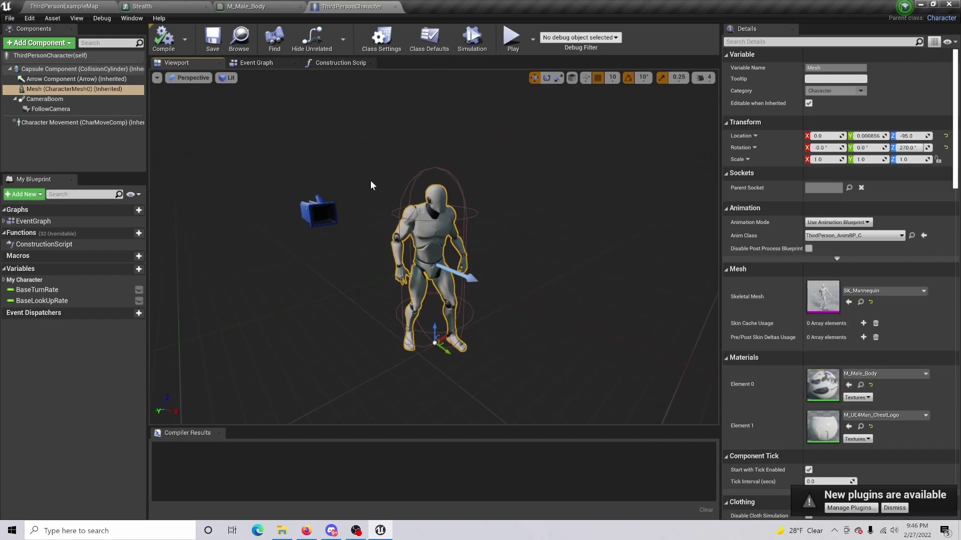
# Add a keyboard event for the 2 key in an empty area of ThirdPersonCharacter's Event Graph
pyautogui.click(243, 62)
pyautogui.scroll(-9, 550, 207)
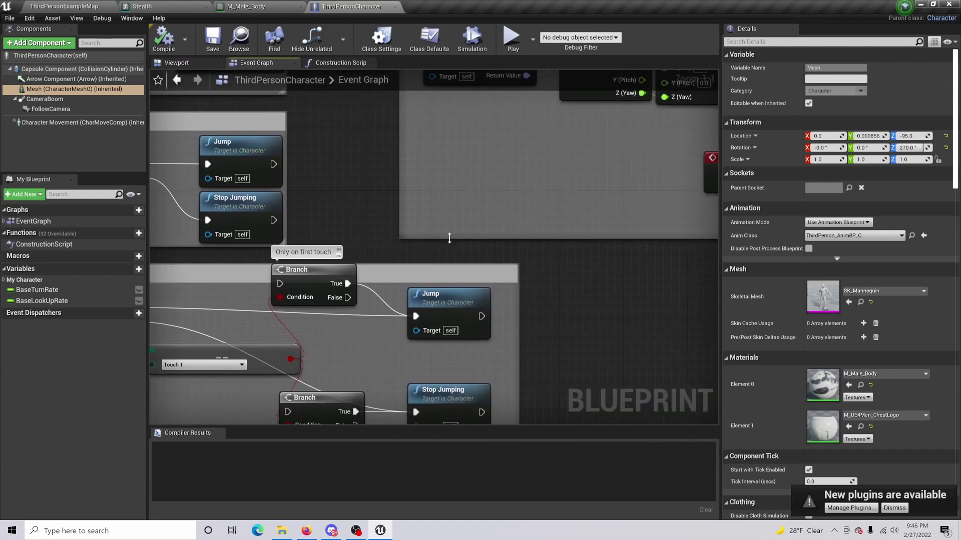
pyautogui.moveTo(455, 254); pyautogui.dragTo(224, 333, button='right')
pyautogui.moveTo(575, 223); pyautogui.dragTo(459, 350, button='right')
pyautogui.moveTo(467, 210); pyautogui.dragTo(455, 207, button='right')
pyautogui.scroll(1, 454, 207)
pyautogui.scroll(2, 455, 208)
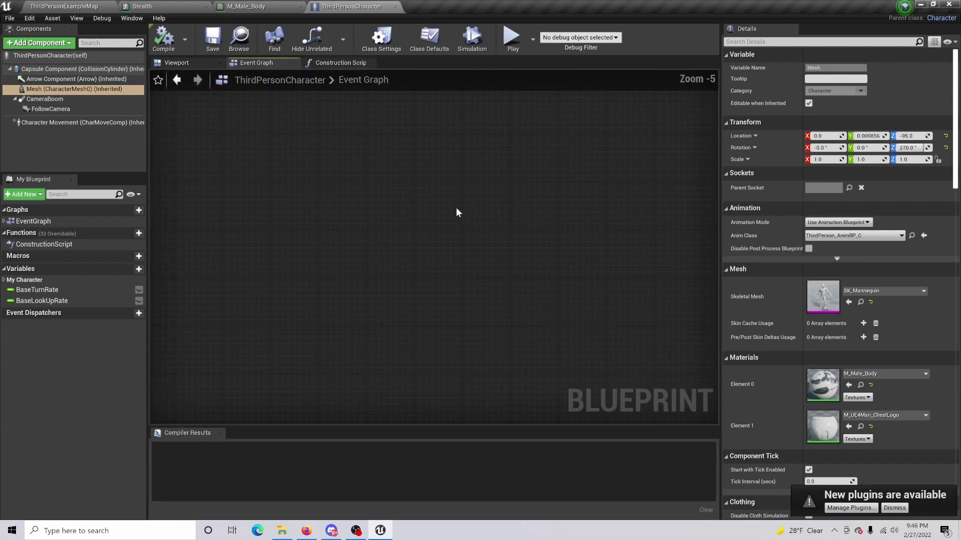
pyautogui.rightClick(456, 210)
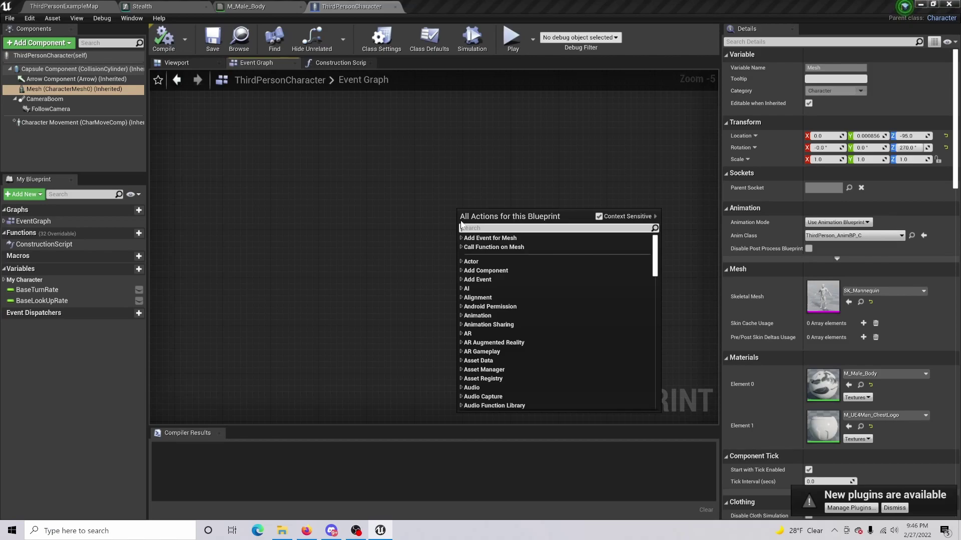
pyautogui.write('keyboard ')
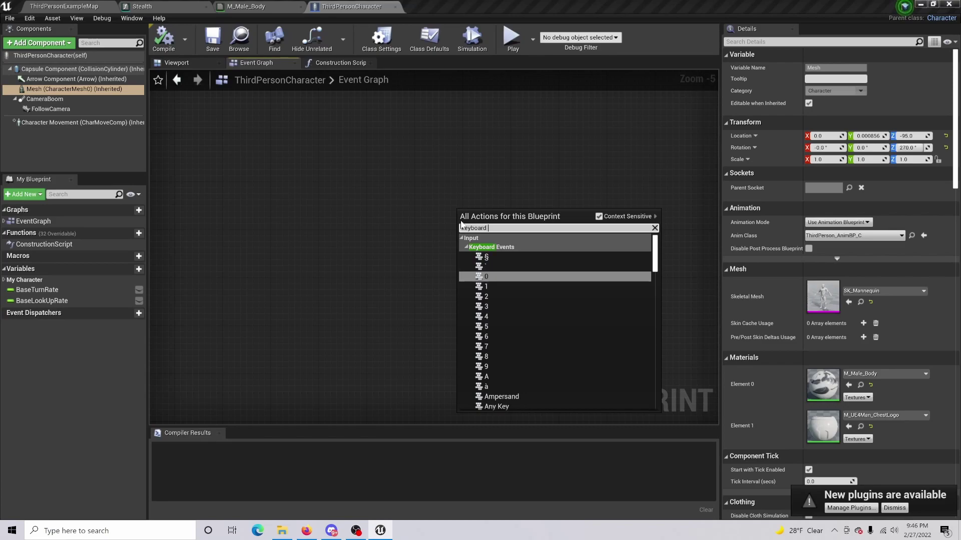
pyautogui.write('e')
pyautogui.scroll(8, 540, 288)
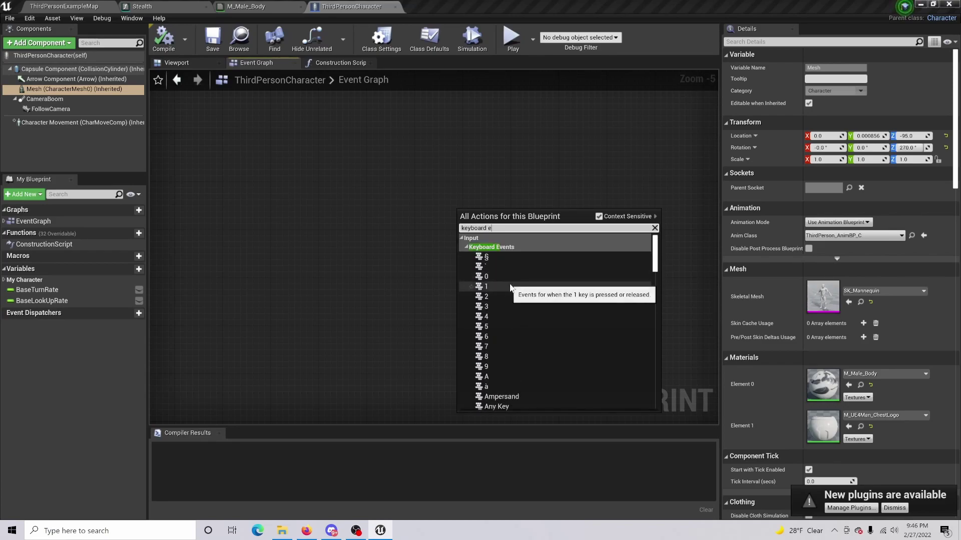
pyautogui.click(513, 294)
# Add a Flip Flop node driven by the 2 key event's Pressed output and line it up beside the event
pyautogui.moveTo(534, 275); pyautogui.dragTo(484, 246, button='right')
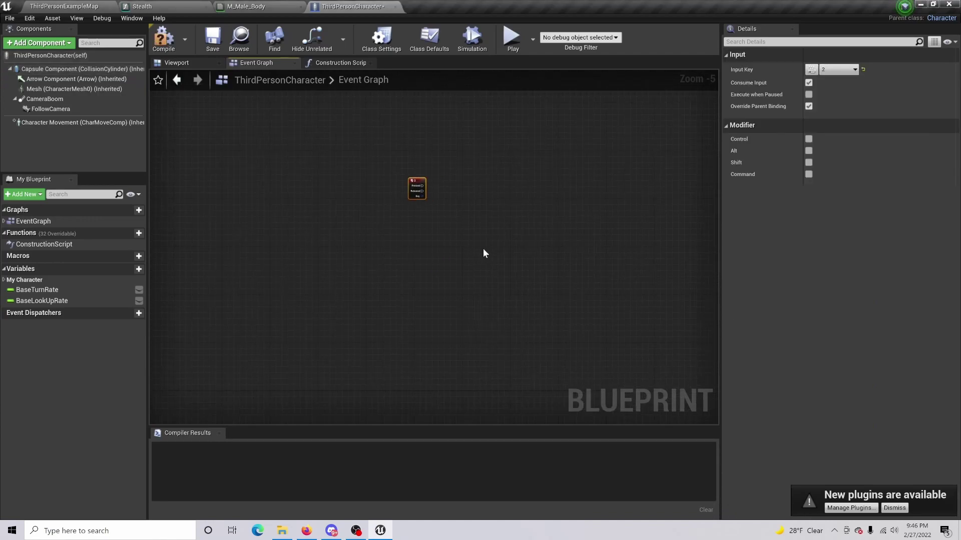
pyautogui.scroll(4, 482, 248)
pyautogui.moveTo(469, 155); pyautogui.dragTo(493, 282, button='right')
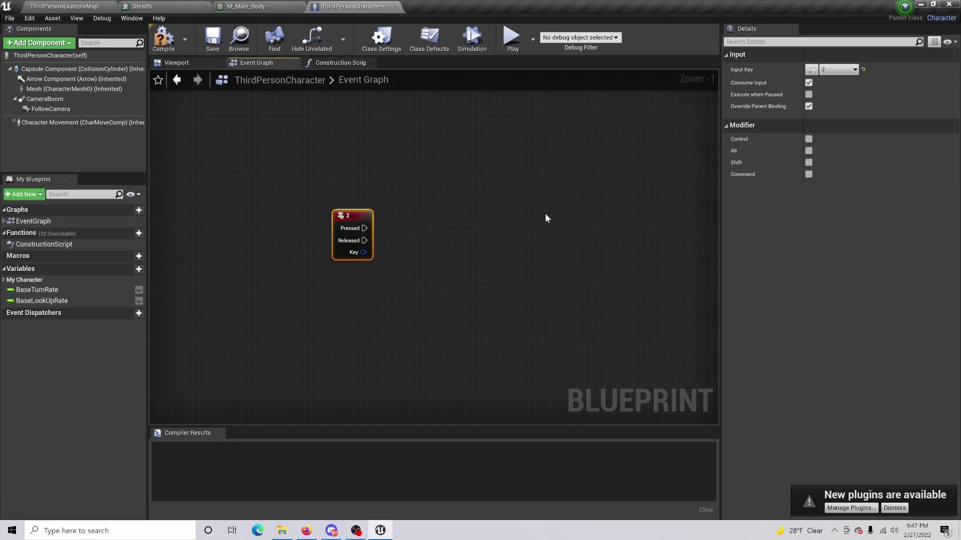
pyautogui.moveTo(545, 218); pyautogui.dragTo(471, 258, button='right')
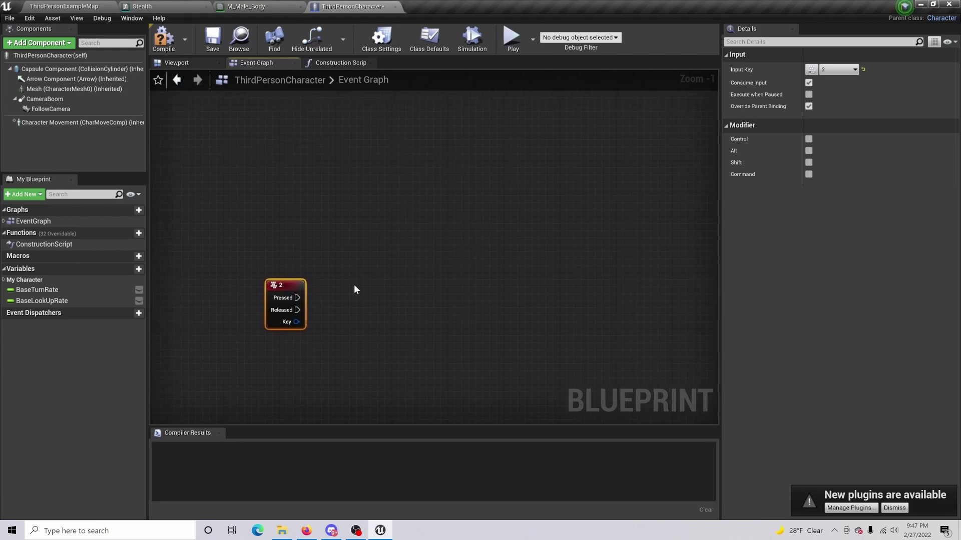
pyautogui.moveTo(387, 292); pyautogui.dragTo(387, 292)
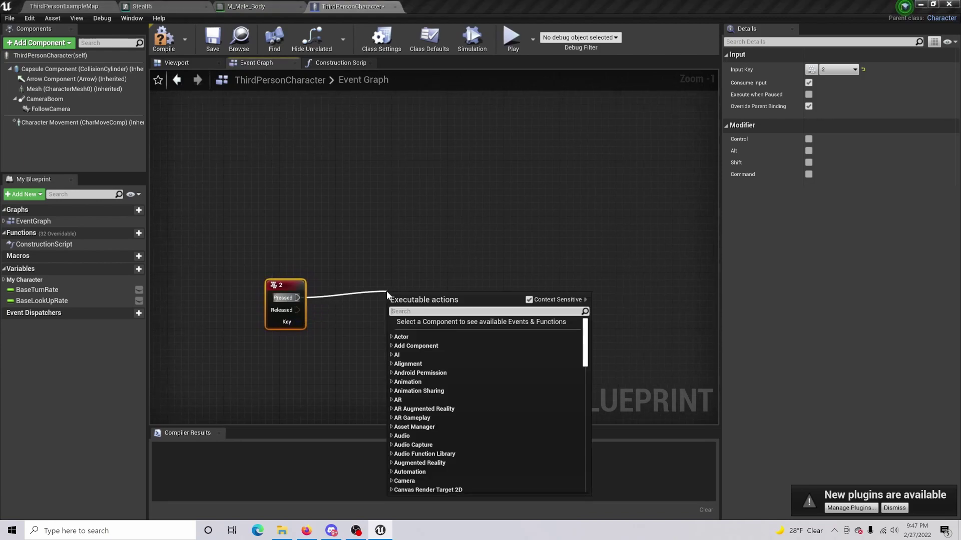
pyautogui.write('flipf')
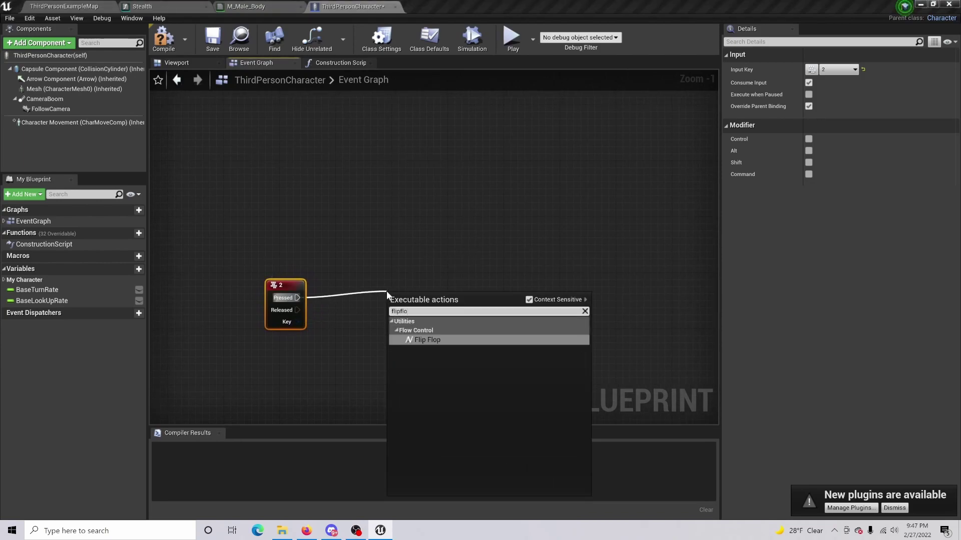
pyautogui.write('lo')
pyautogui.click(450, 340)
pyautogui.moveTo(378, 321); pyautogui.dragTo(343, 280, button='right')
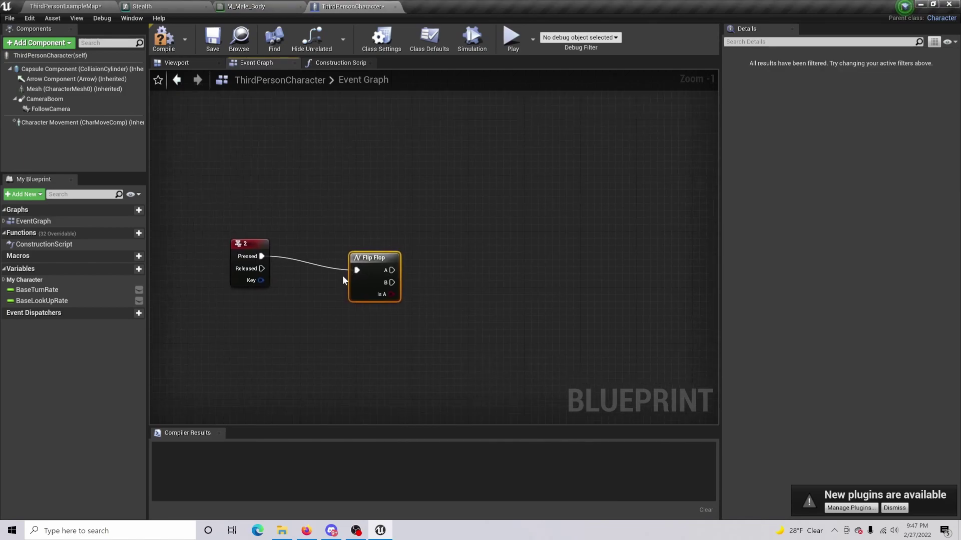
pyautogui.moveTo(368, 275); pyautogui.dragTo(365, 267)
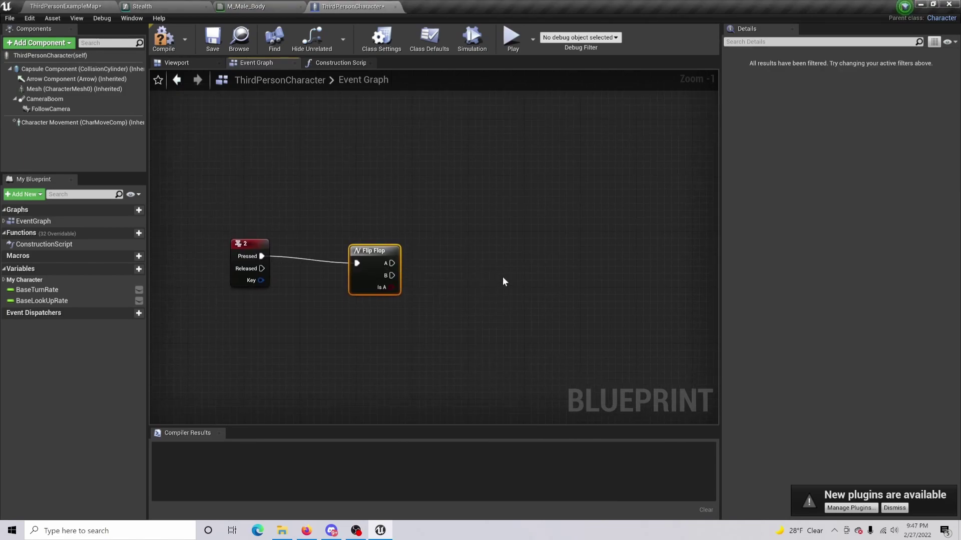
# Add a timeline node and wire Flip Flop output A to its Play from Start input and B to Reverse
pyautogui.moveTo(401, 263); pyautogui.dragTo(478, 252)
pyautogui.click(445, 257)
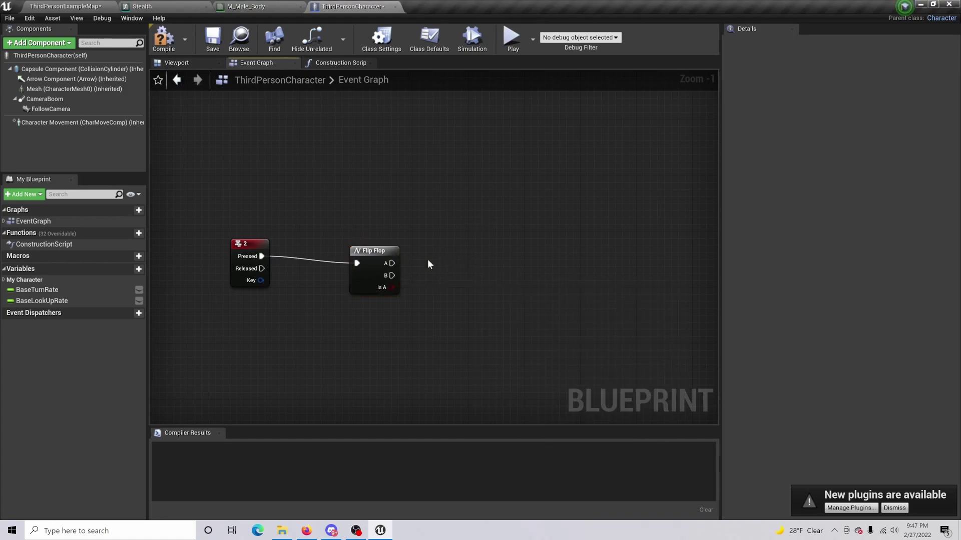
pyautogui.rightClick(453, 257)
pyautogui.write('get t')
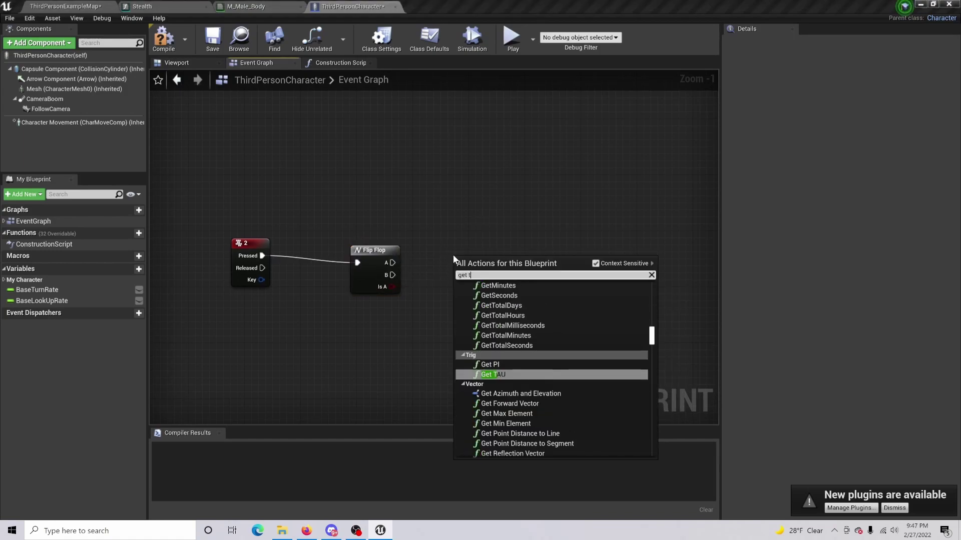
pyautogui.write('ime')
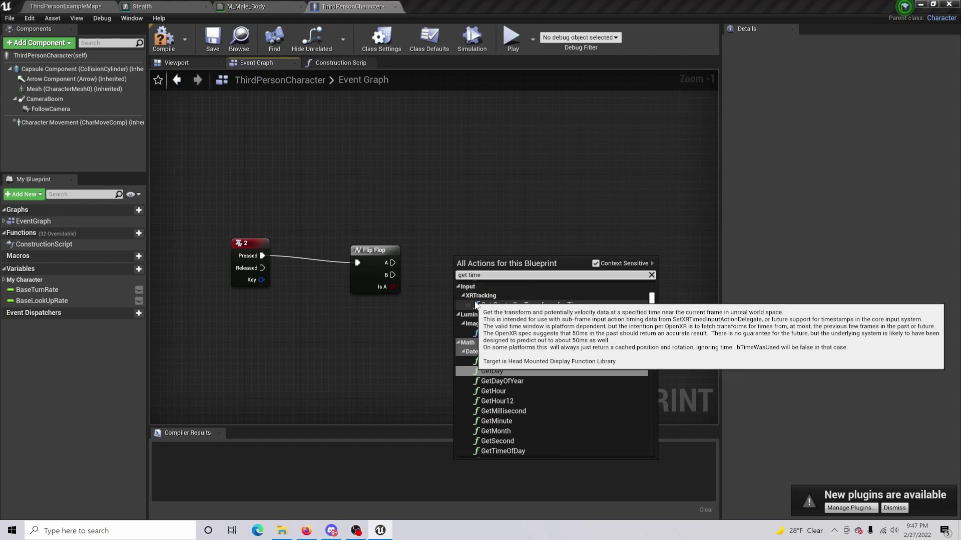
pyautogui.write('lin')
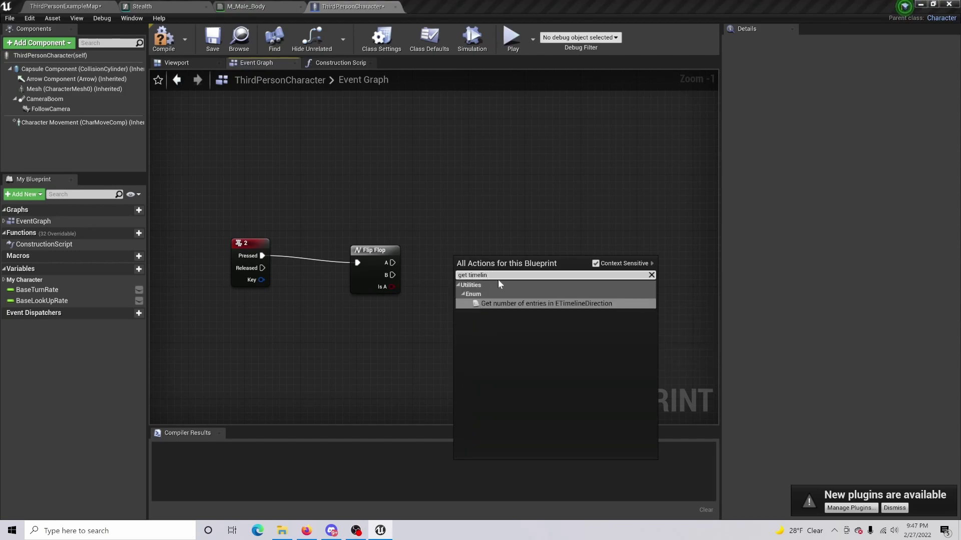
pyautogui.write('timeline')
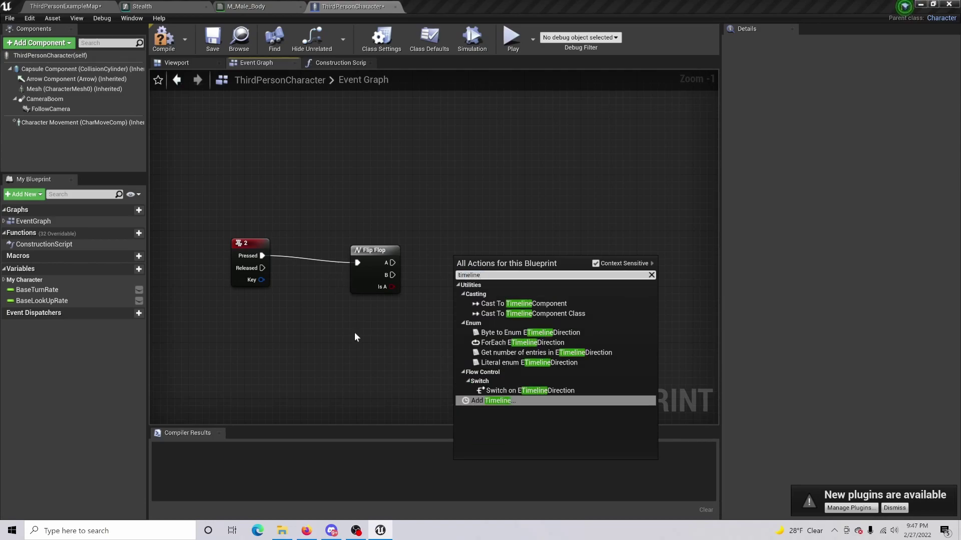
pyautogui.click(515, 400)
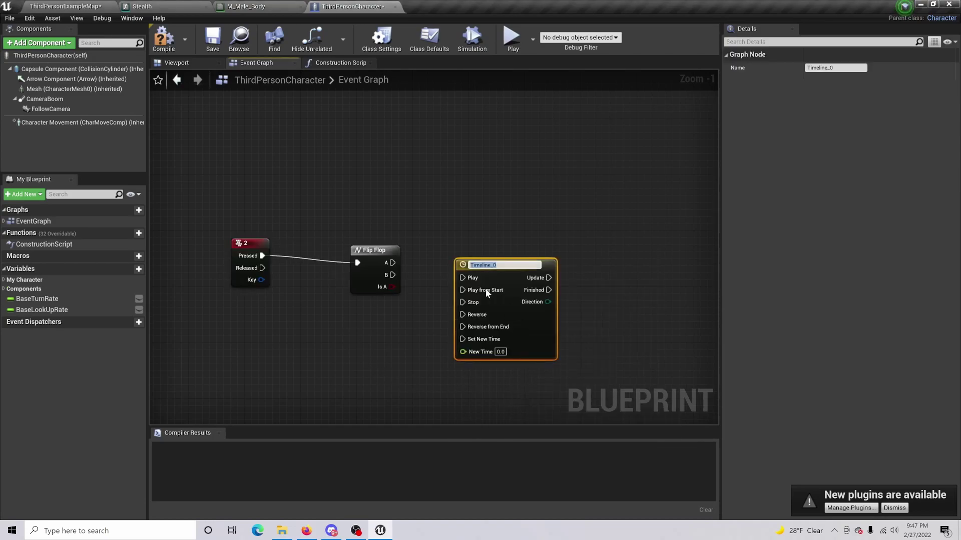
pyautogui.moveTo(389, 262); pyautogui.dragTo(457, 286)
pyautogui.moveTo(391, 275); pyautogui.dragTo(470, 317)
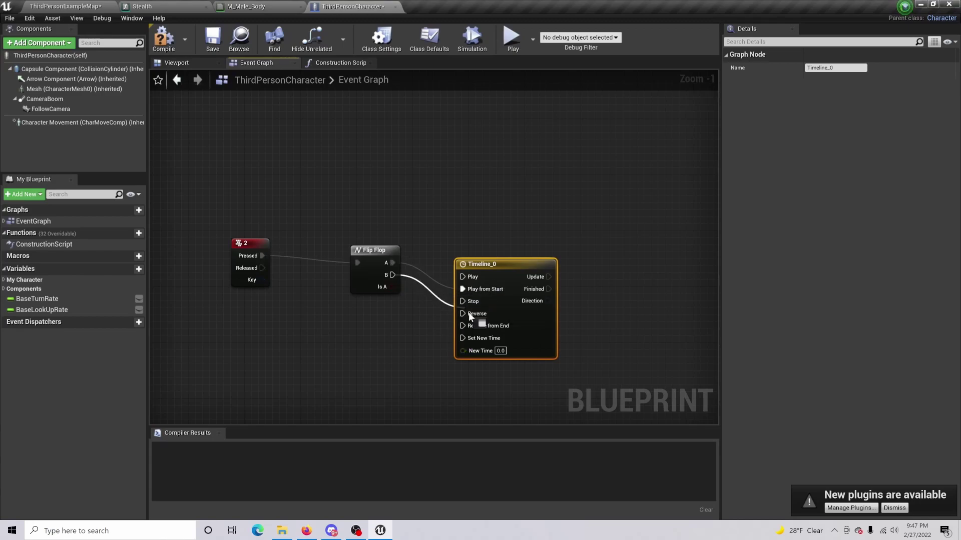